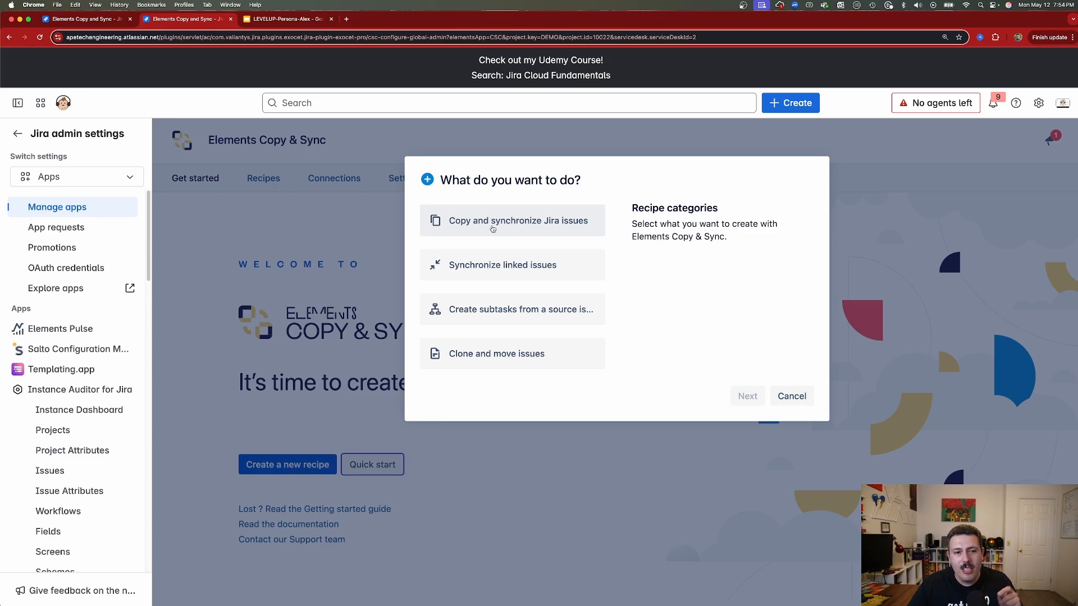
Create a copy-and-synchronize Jira issues recipe named "JSM to Jira" with Local Jira as the target instance
click(493, 226)
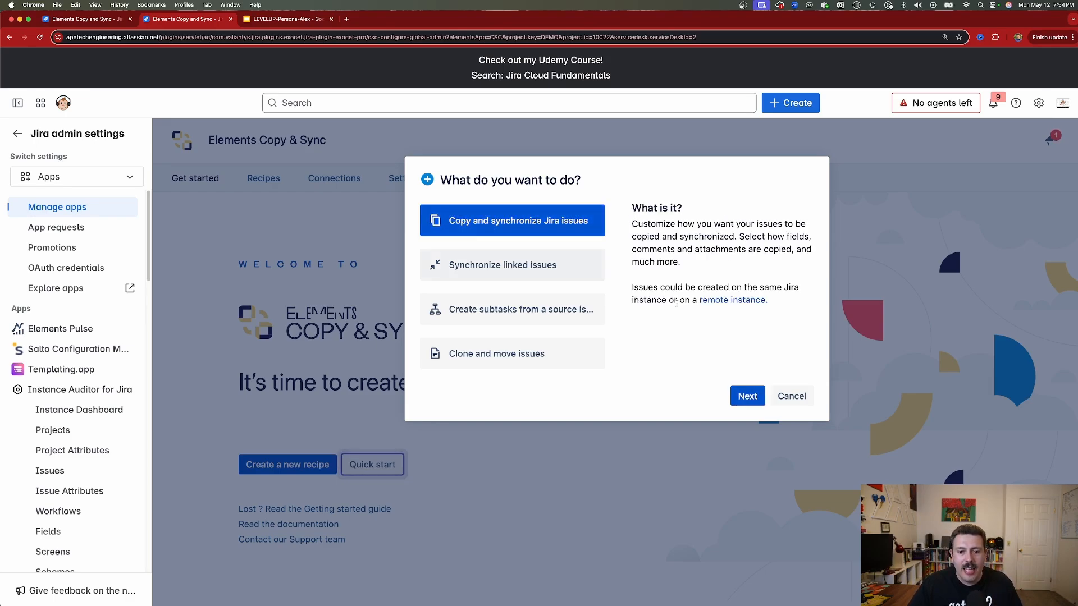
click(750, 397)
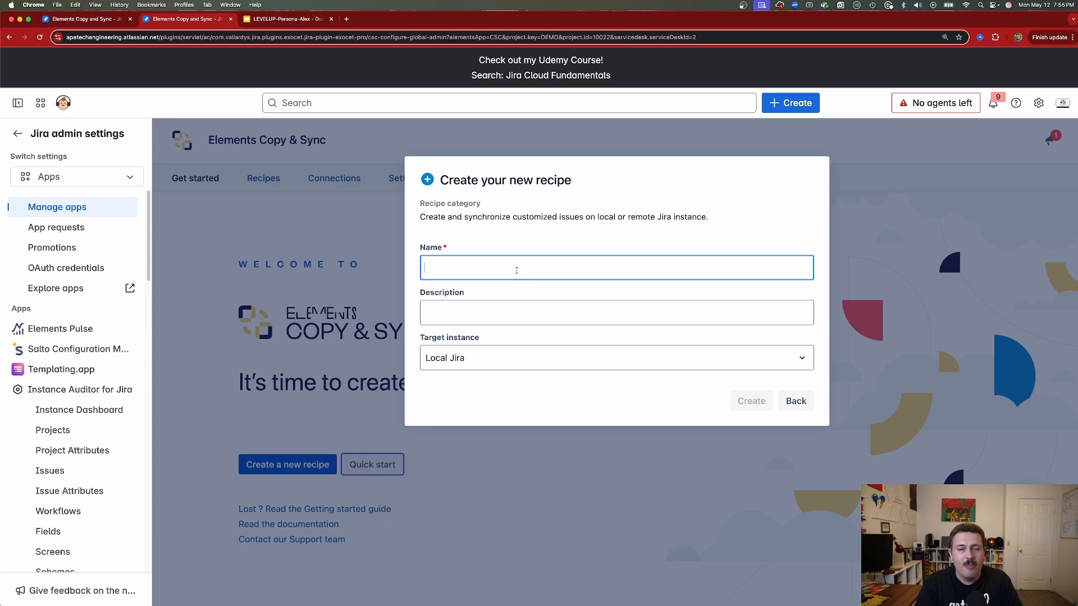
text(JSM to Jira)
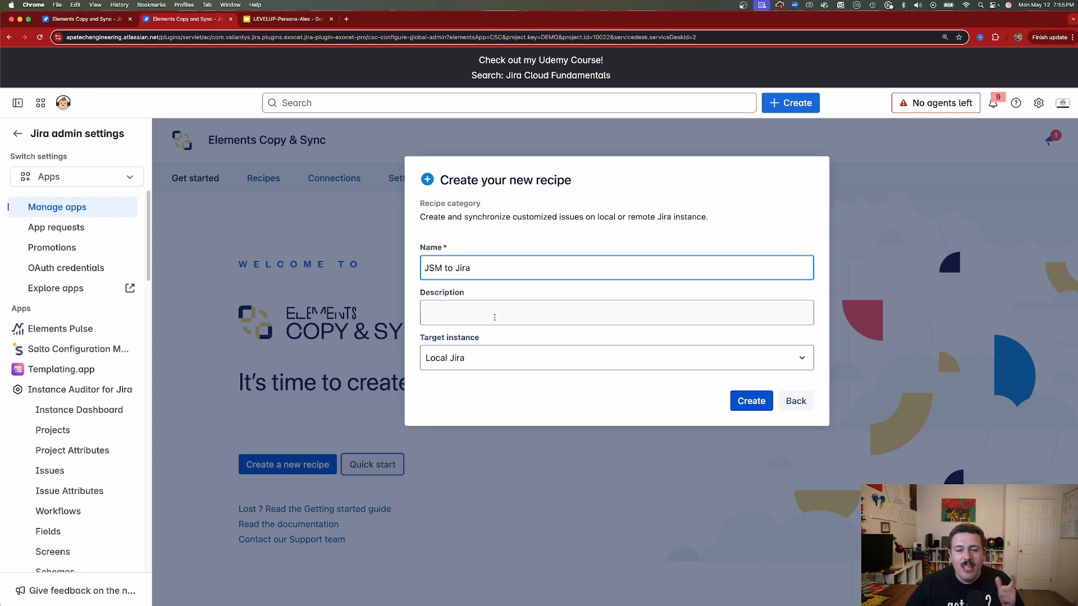
click(471, 363)
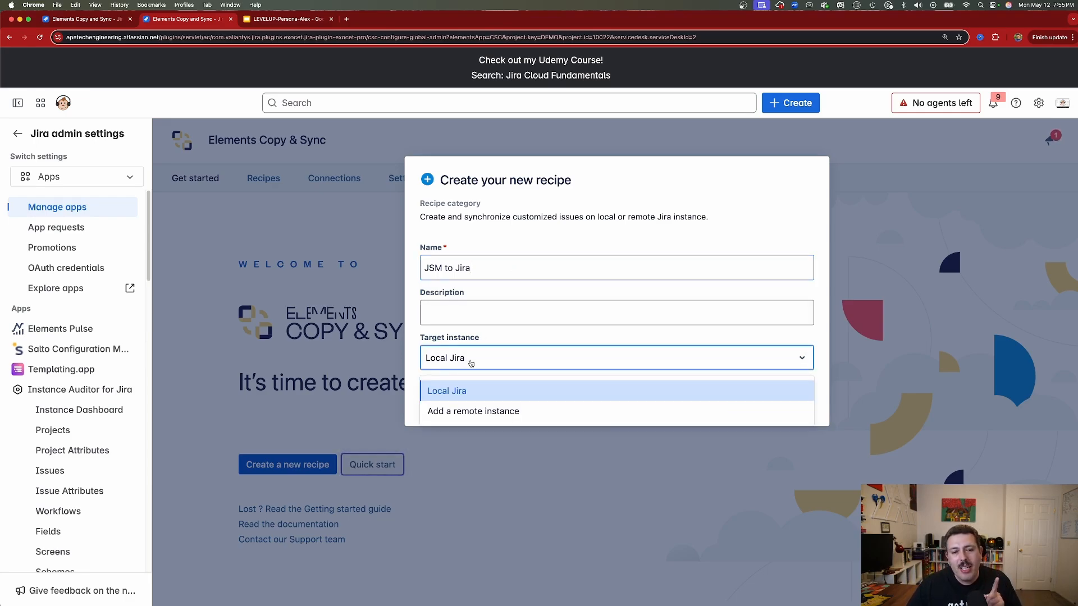
click(469, 393)
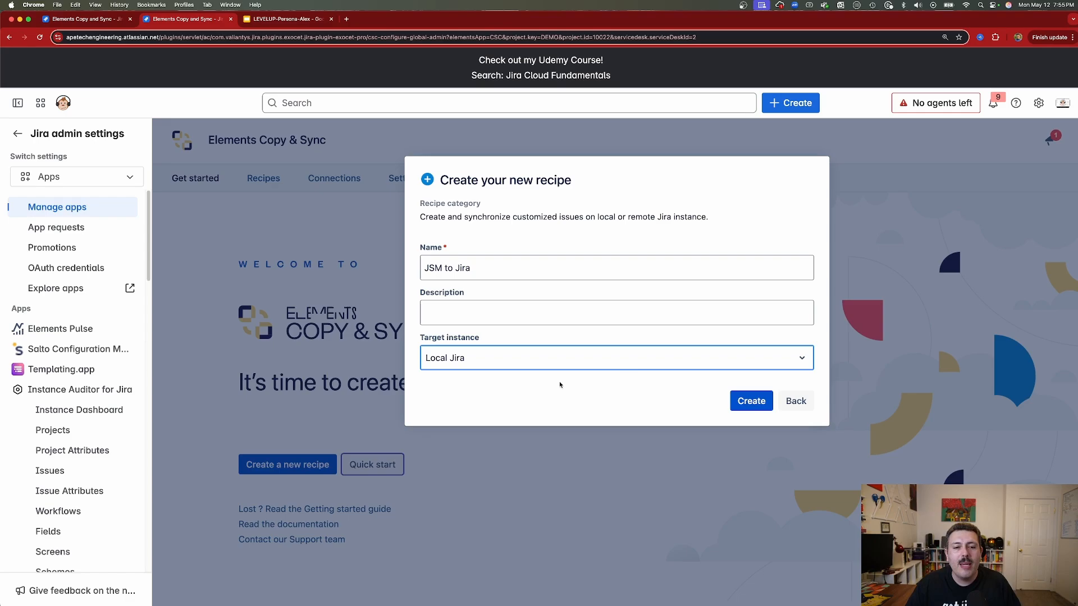
click(743, 403)
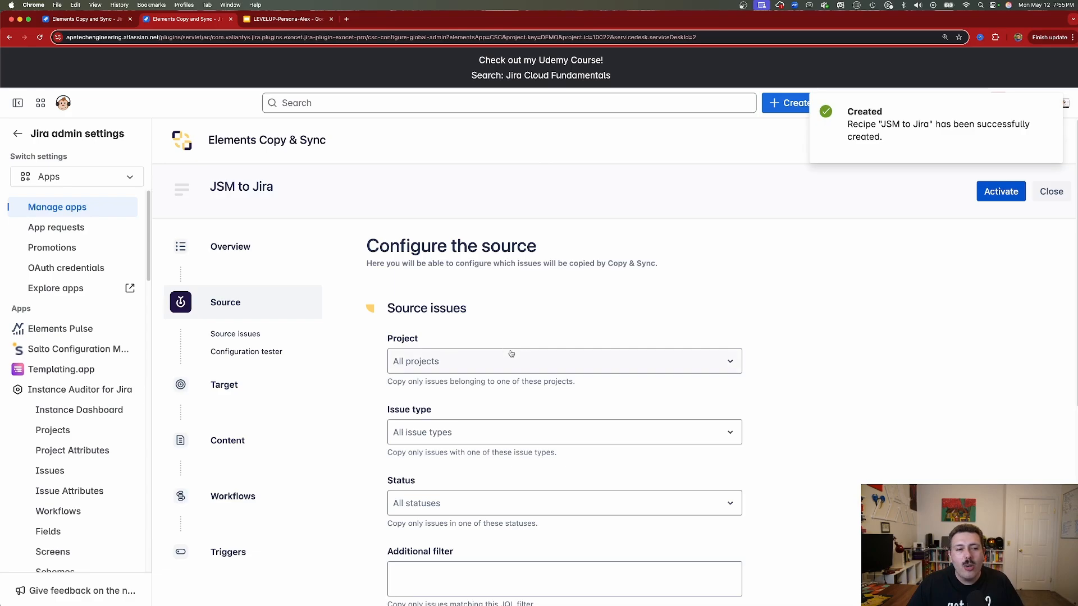
Limit the recipe's source issues to the Demo service project (DEMO)
click(485, 362)
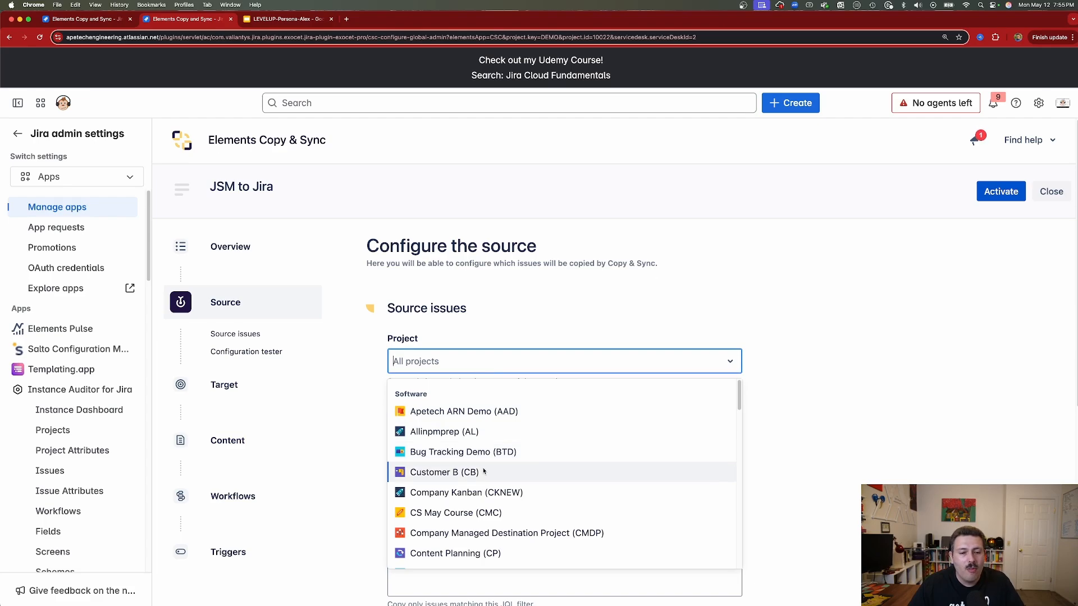
text(demo)
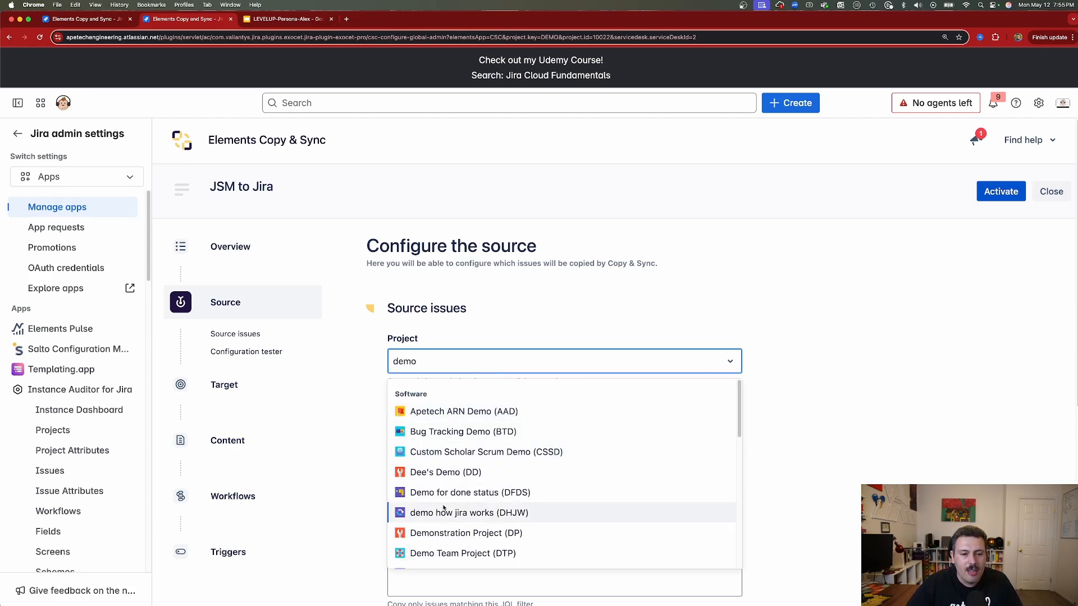
scroll(448, 534, down, 3)
scroll(493, 436, down, 2)
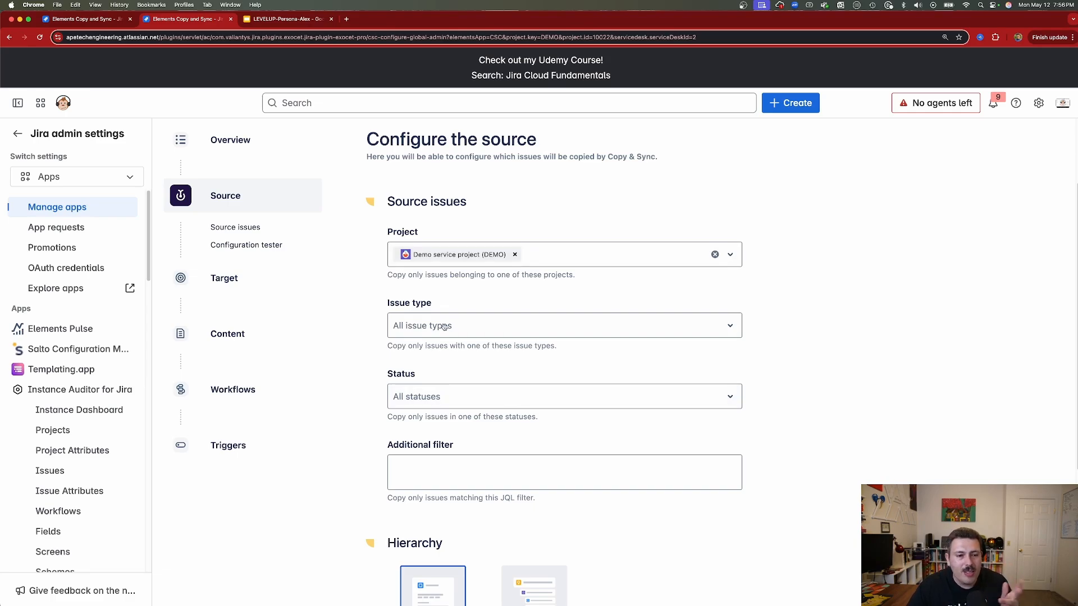
Review the source hierarchy options and run the configuration test for issues matching the source conditions
scroll(640, 358, down, 5)
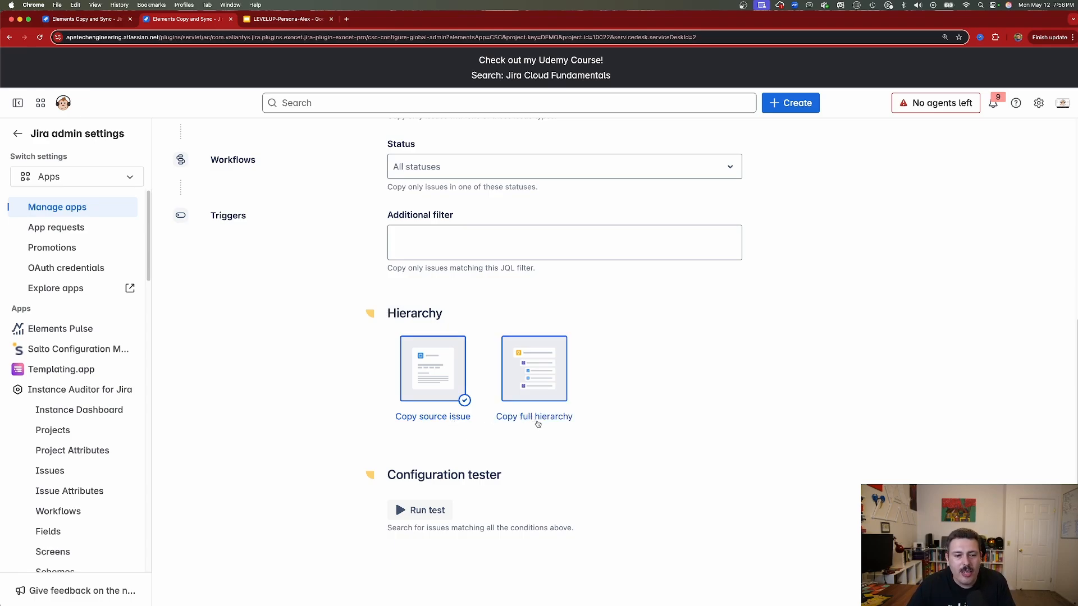
mouse_move(443, 376)
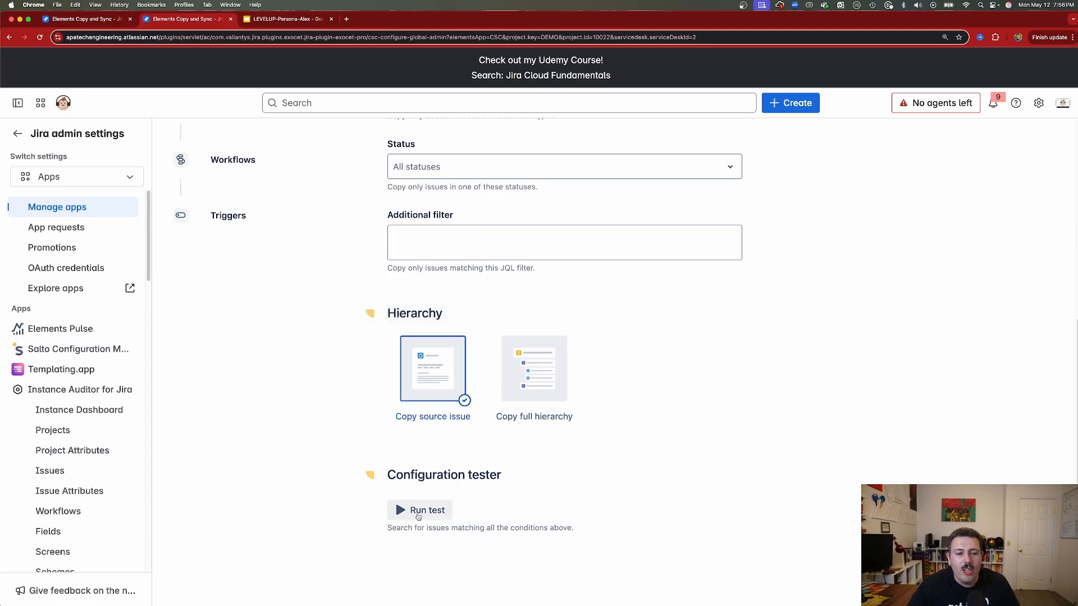
click(419, 512)
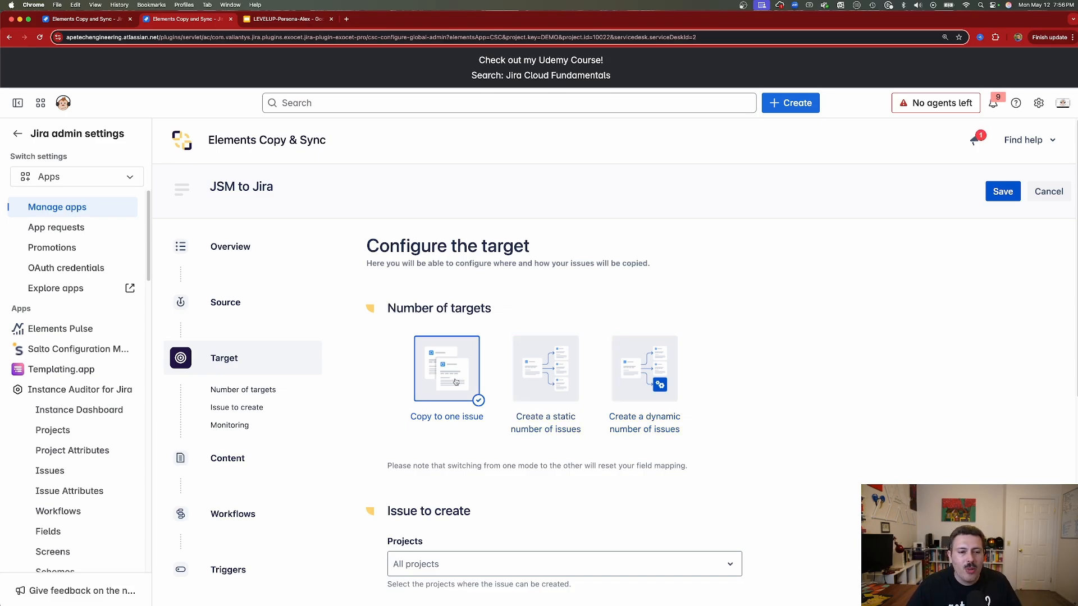
Set the target issue's project to Apetech ARN Demo (AAD) and its issue type to Bug
scroll(438, 407, down, 3)
click(443, 409)
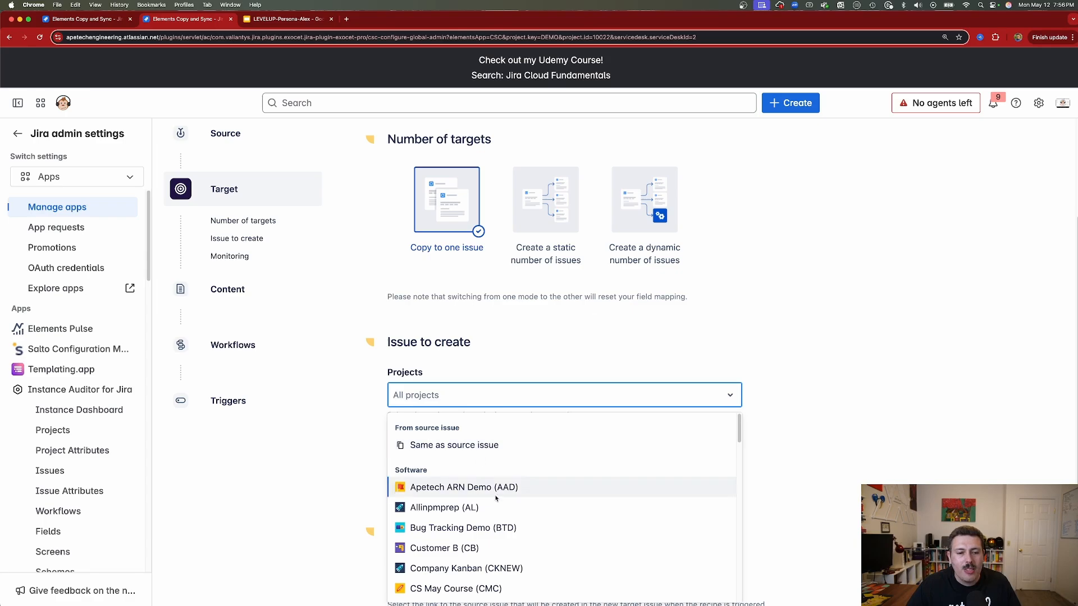
click(462, 488)
click(882, 445)
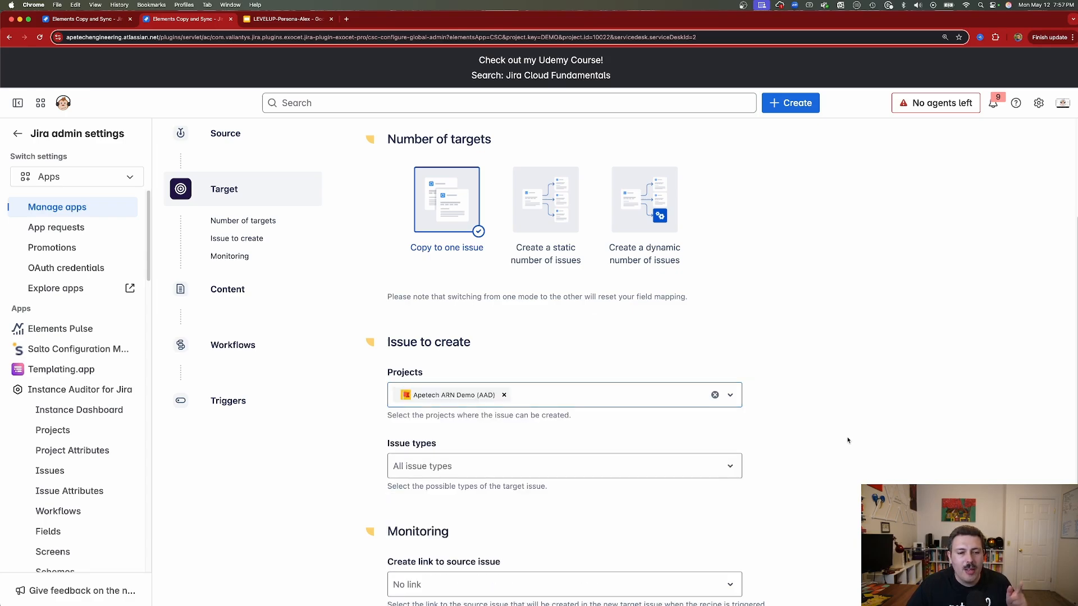
scroll(847, 441, down, 5)
click(494, 327)
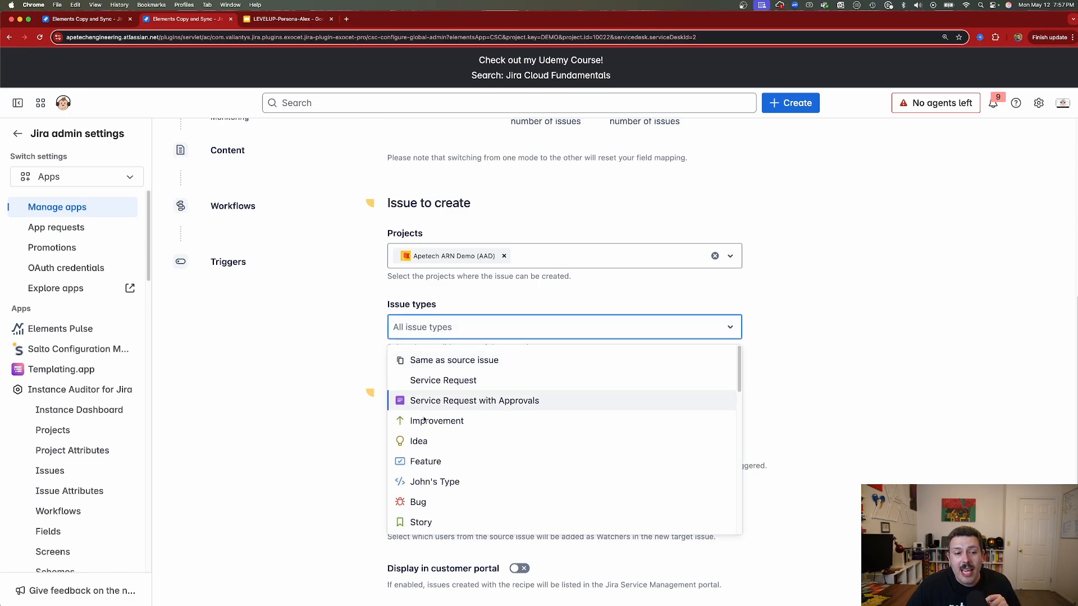
click(427, 501)
click(785, 384)
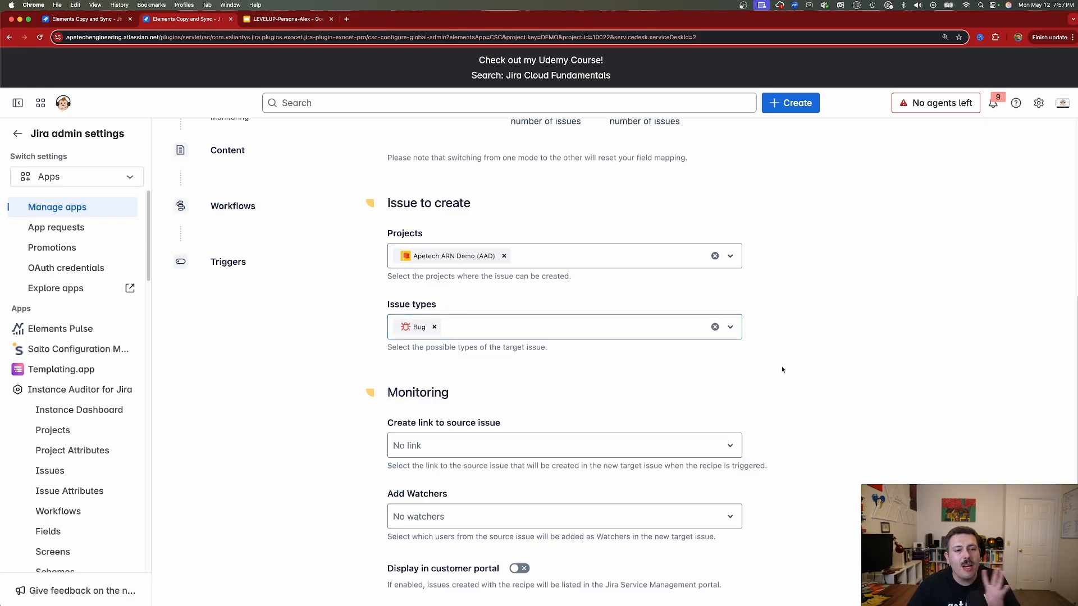
Set the link created to the source issue to "is blocked by" in the target's monitoring settings
scroll(782, 370, down, 2)
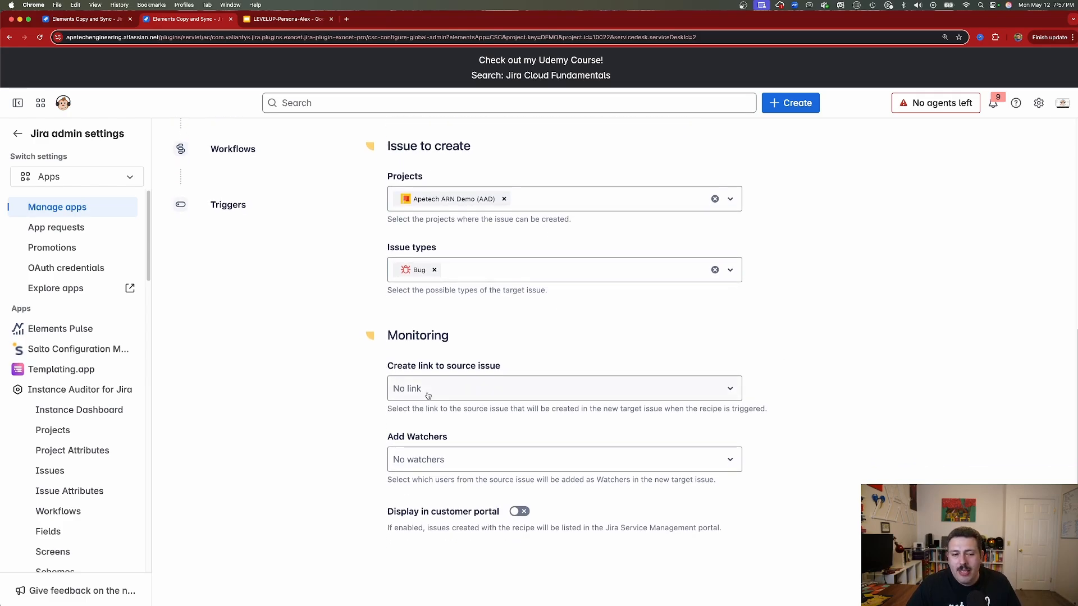
click(427, 396)
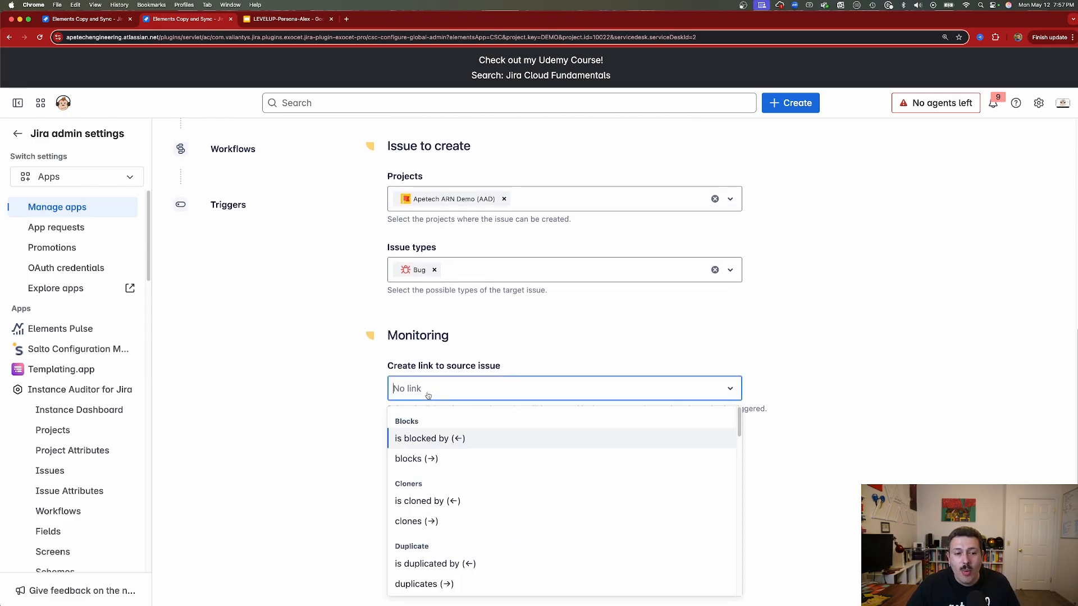
click(449, 440)
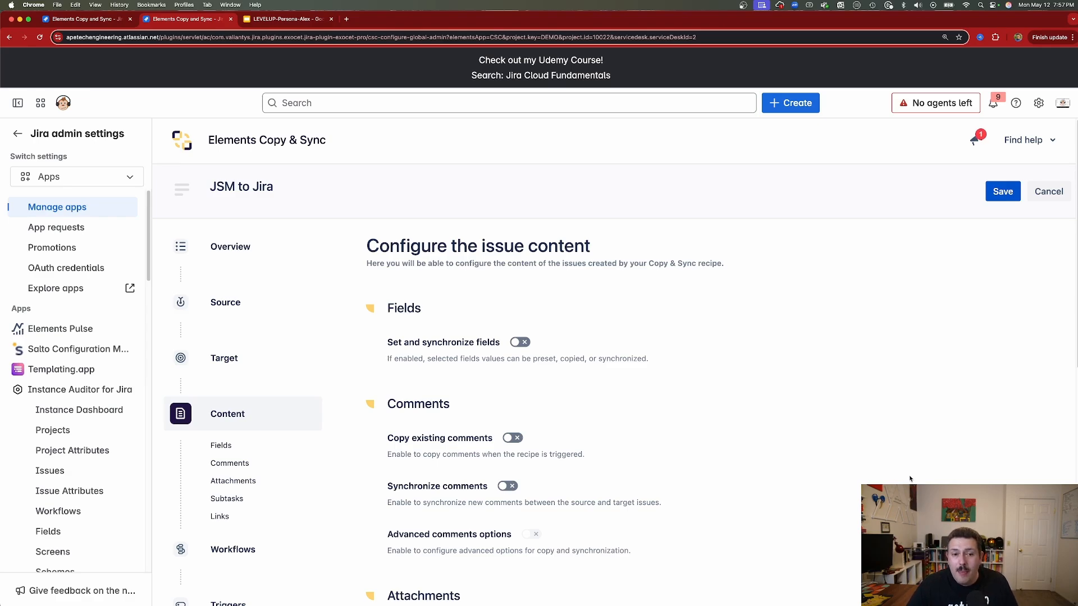
Enable setting and synchronizing fields in the issue content, and add Summary as a synchronized target field
scroll(908, 469, down, 1)
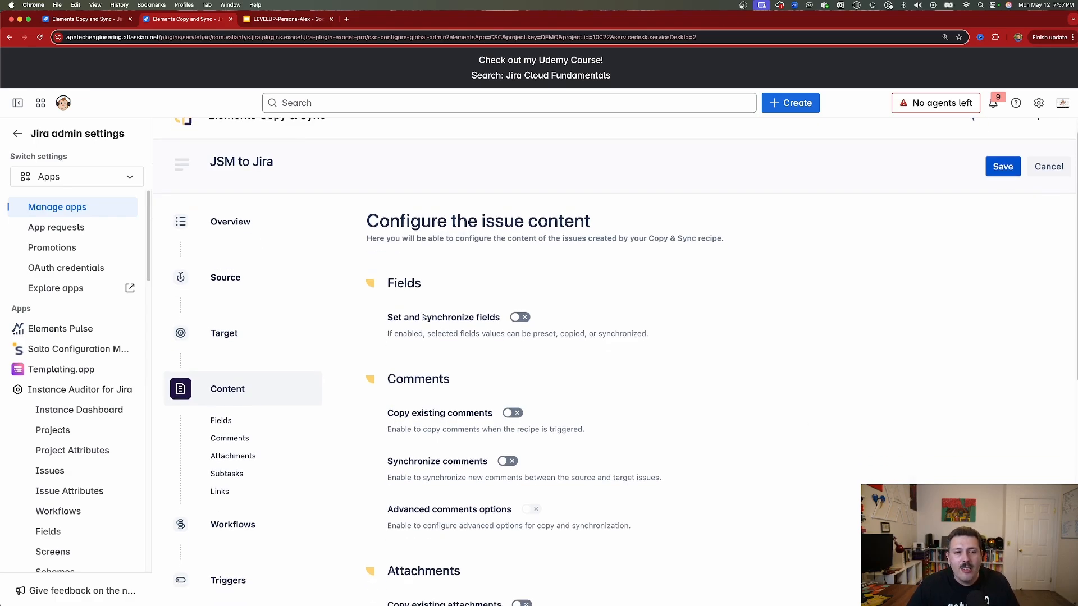
click(517, 319)
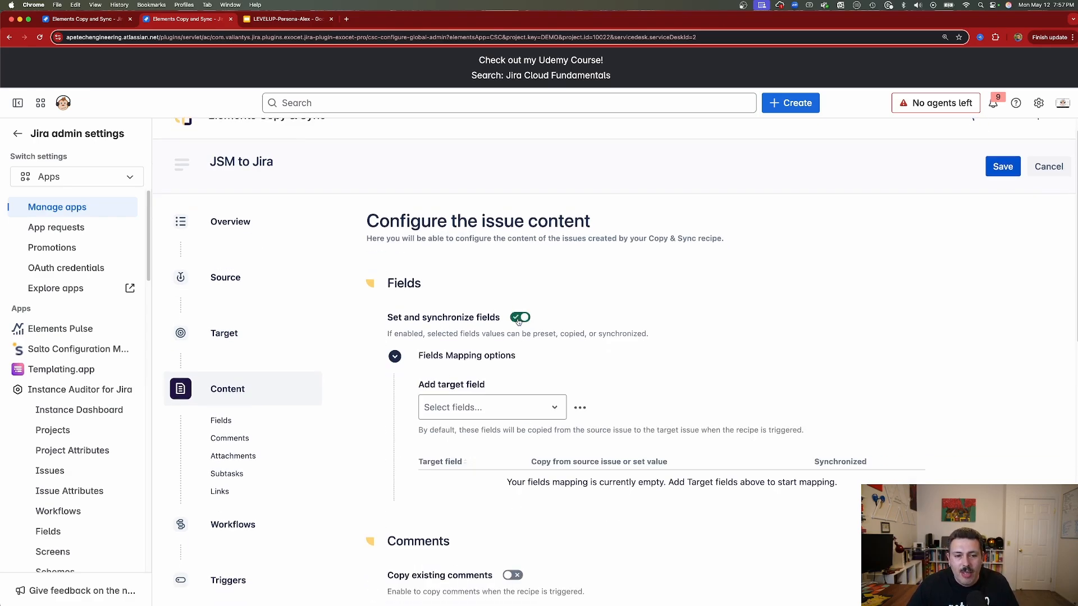
click(480, 408)
text(summ)
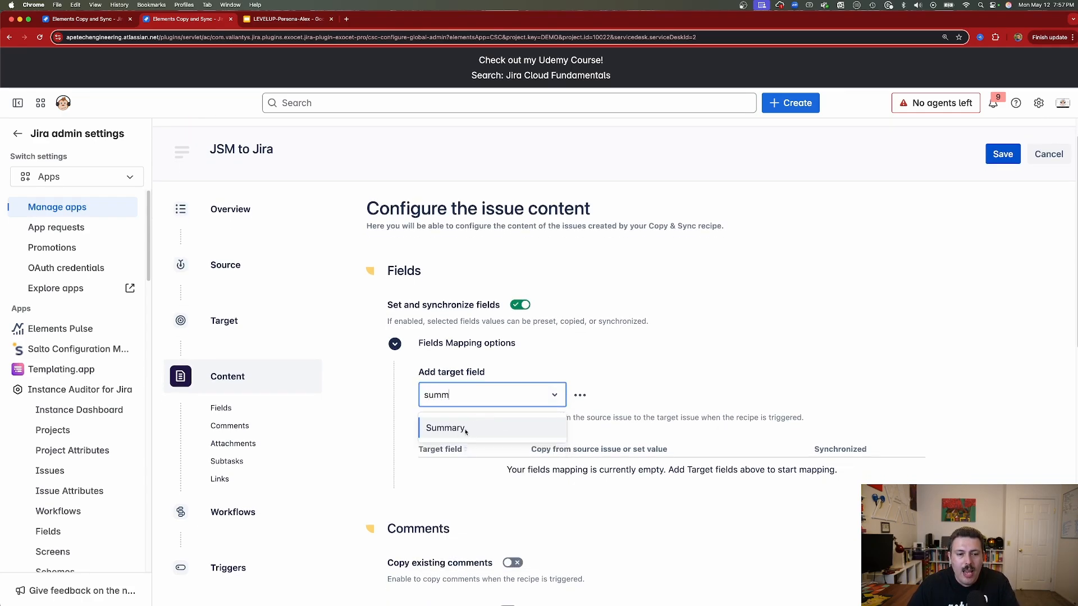
click(477, 430)
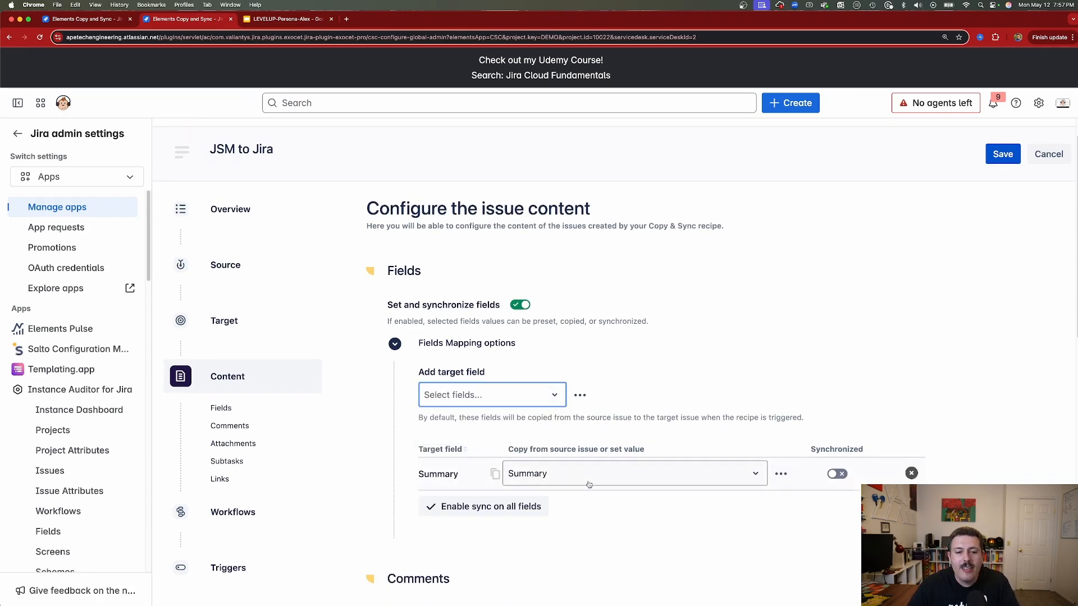
click(835, 478)
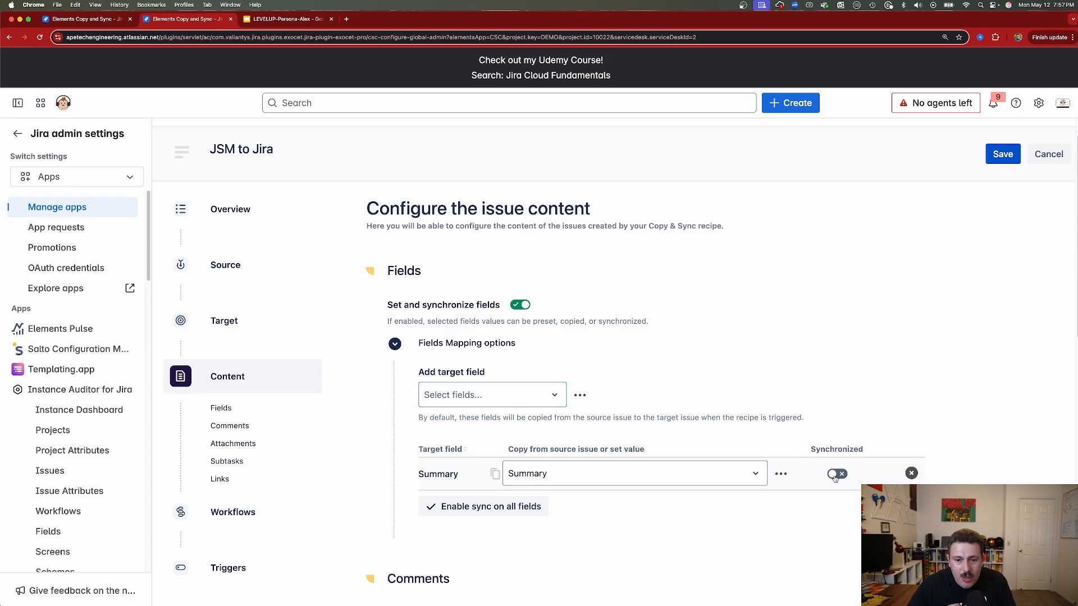
click(441, 504)
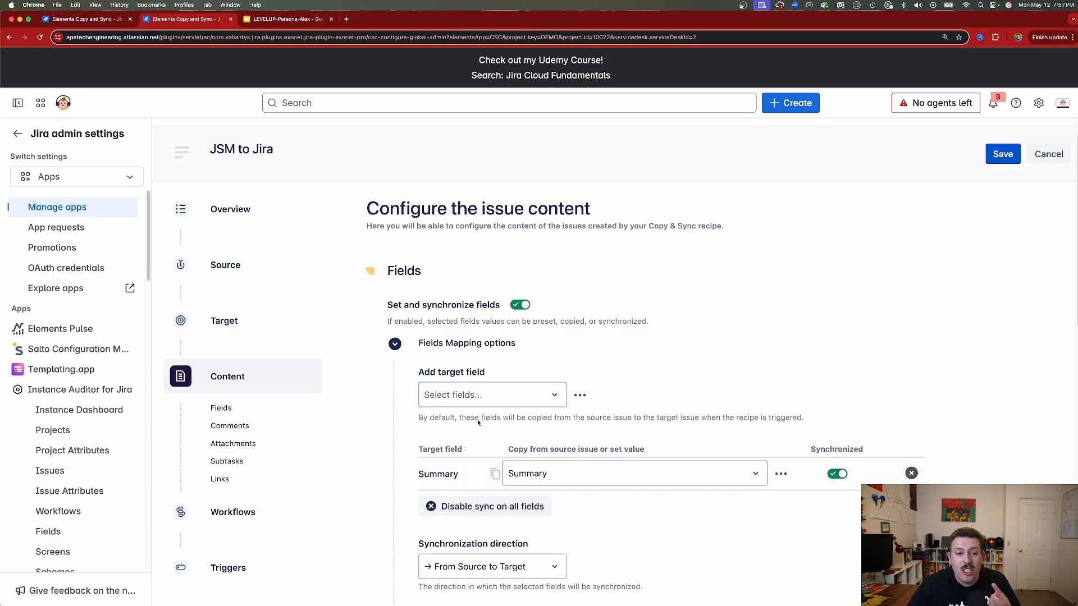
Add Description as a target field in the mapping and enable its synchronization
click(472, 396)
text(de)
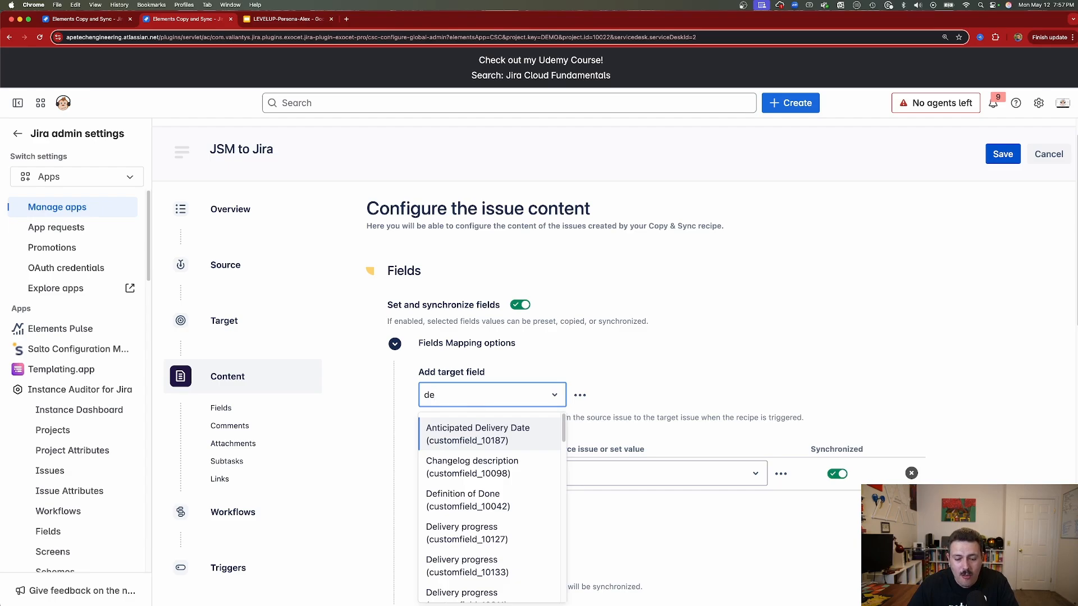
text(sc)
click(495, 465)
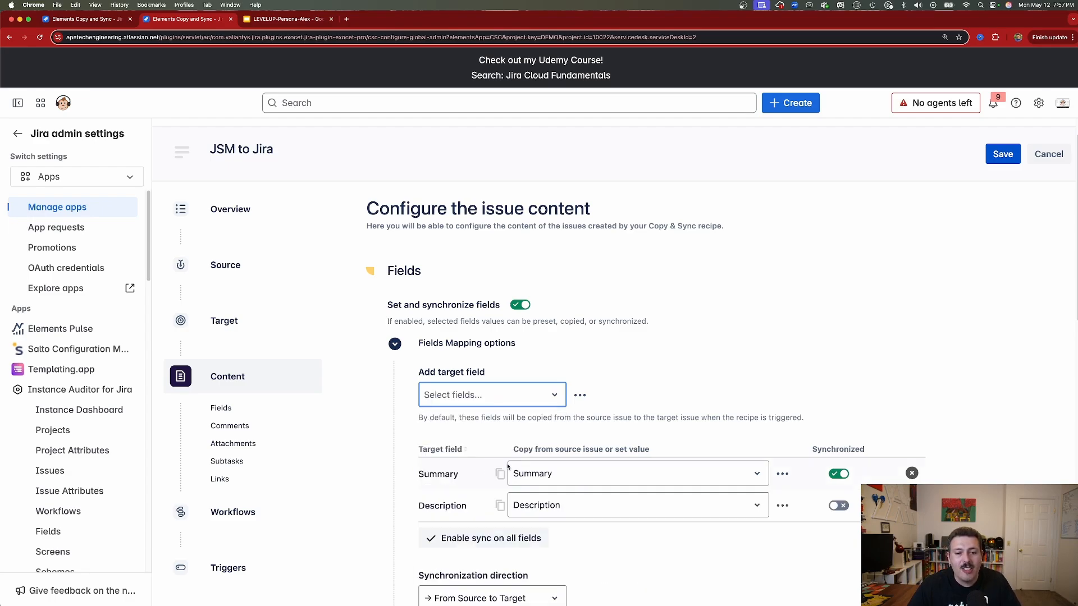
click(838, 506)
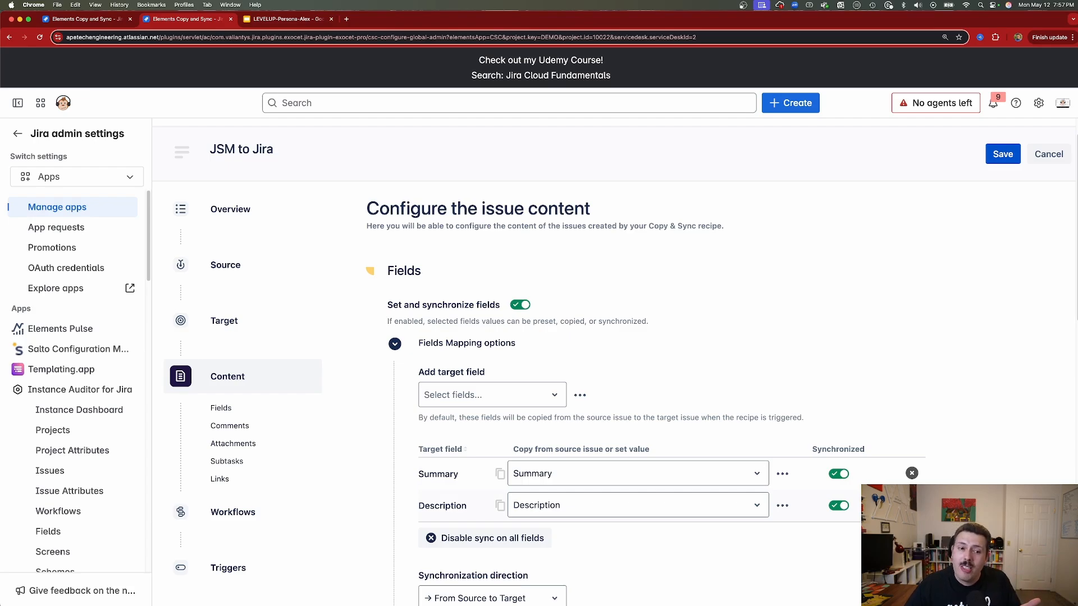
Set the synchronization direction of the mapped fields to Bidirectional
scroll(689, 493, down, 5)
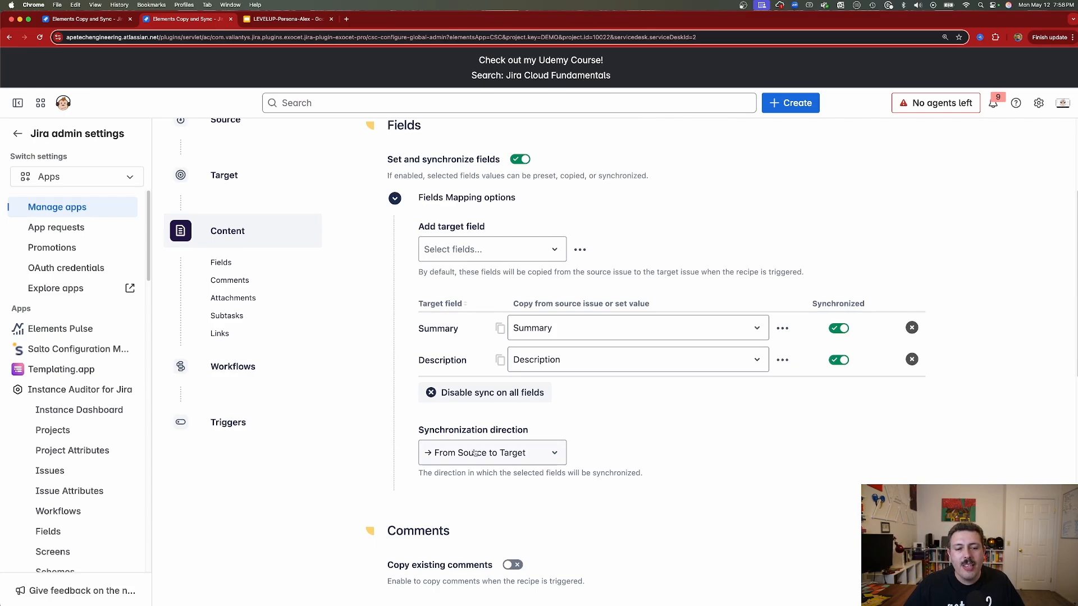
click(475, 454)
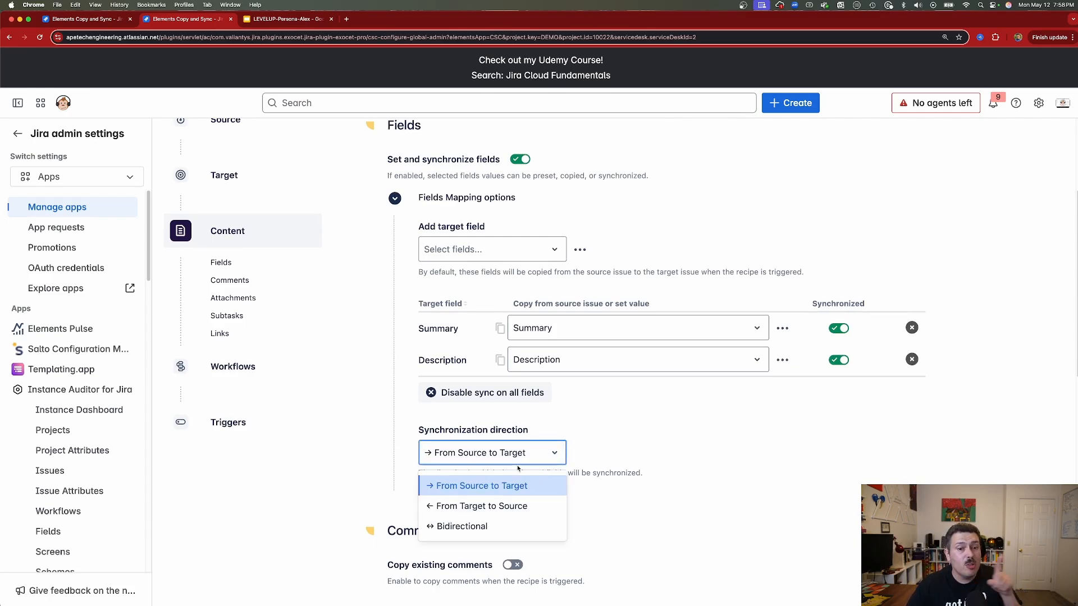
click(460, 527)
Enable copying of existing comments and synchronization of new comments, with the comment direction set to Bidirectional
scroll(536, 484, down, 4)
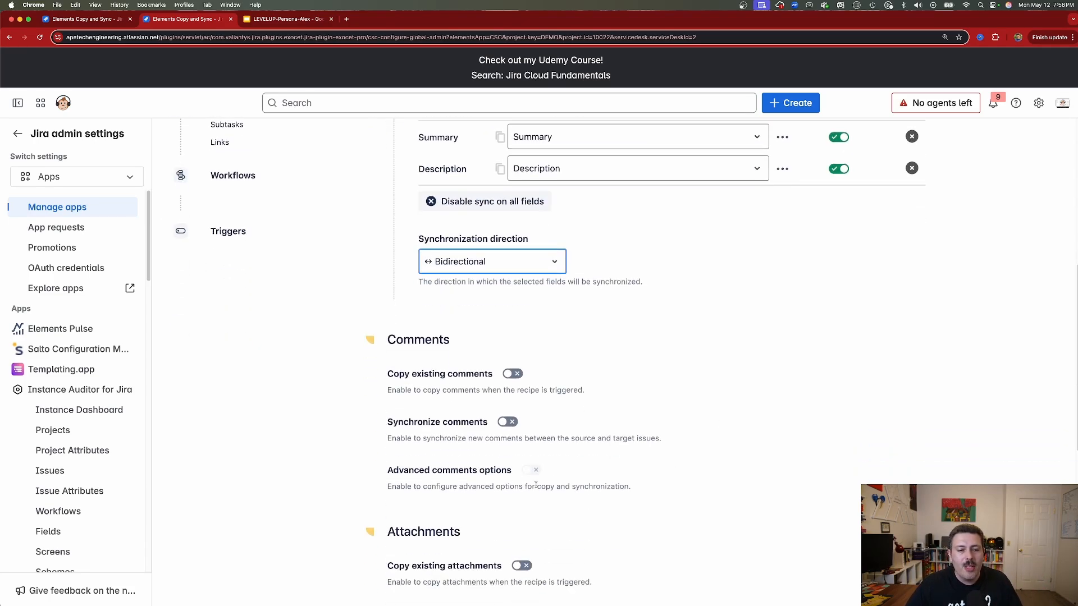
click(508, 375)
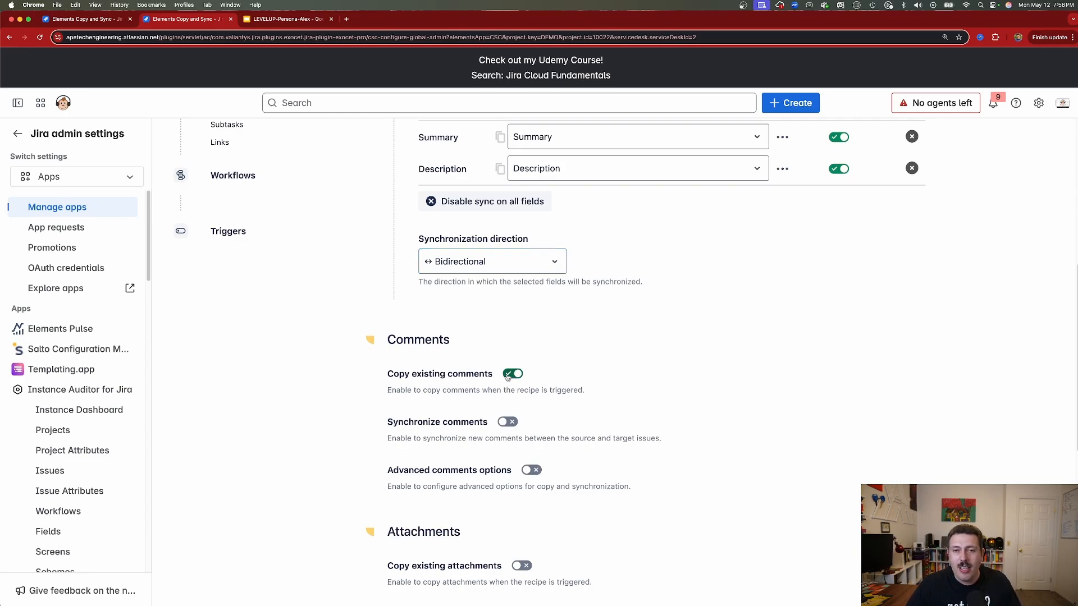
click(509, 423)
scroll(508, 423, down, 3)
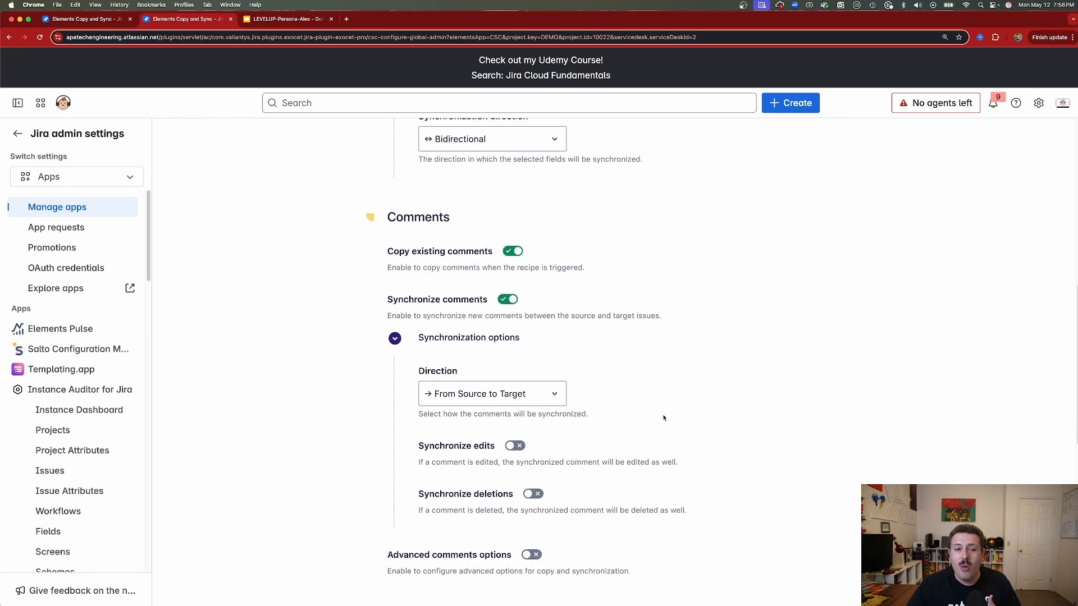
click(499, 396)
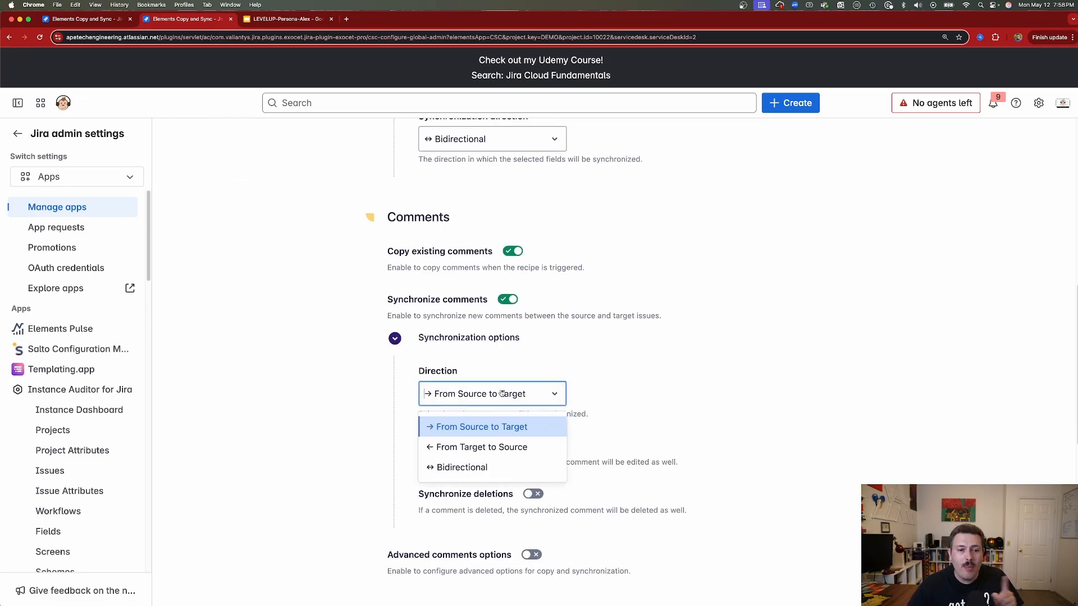
click(494, 467)
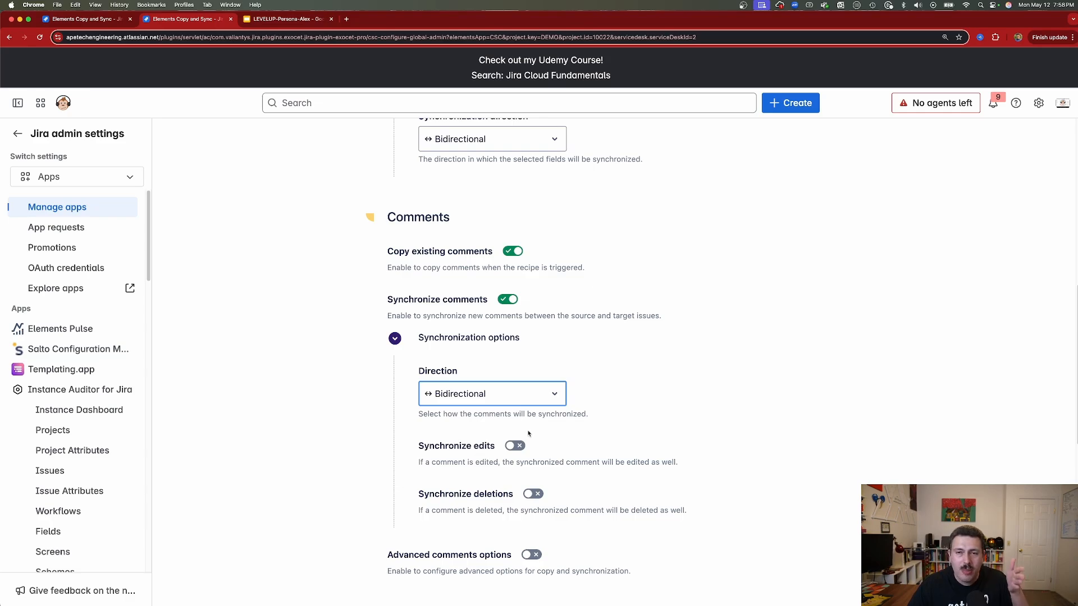
Enable copying of existing attachments and synchronization of new attachments, with the attachment direction set to Bidirectional
scroll(620, 391, down, 5)
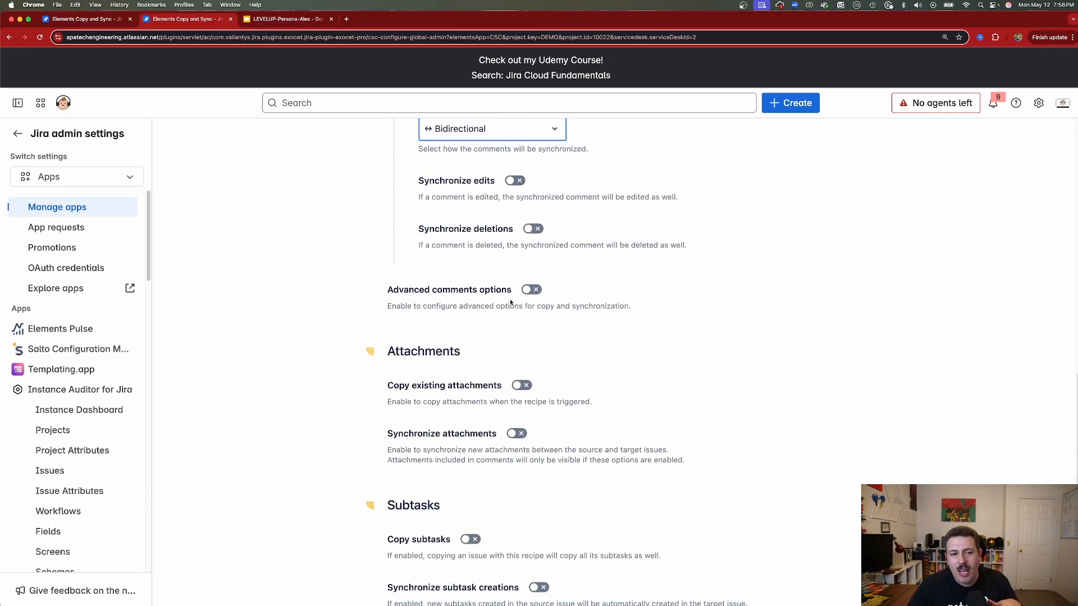
click(525, 387)
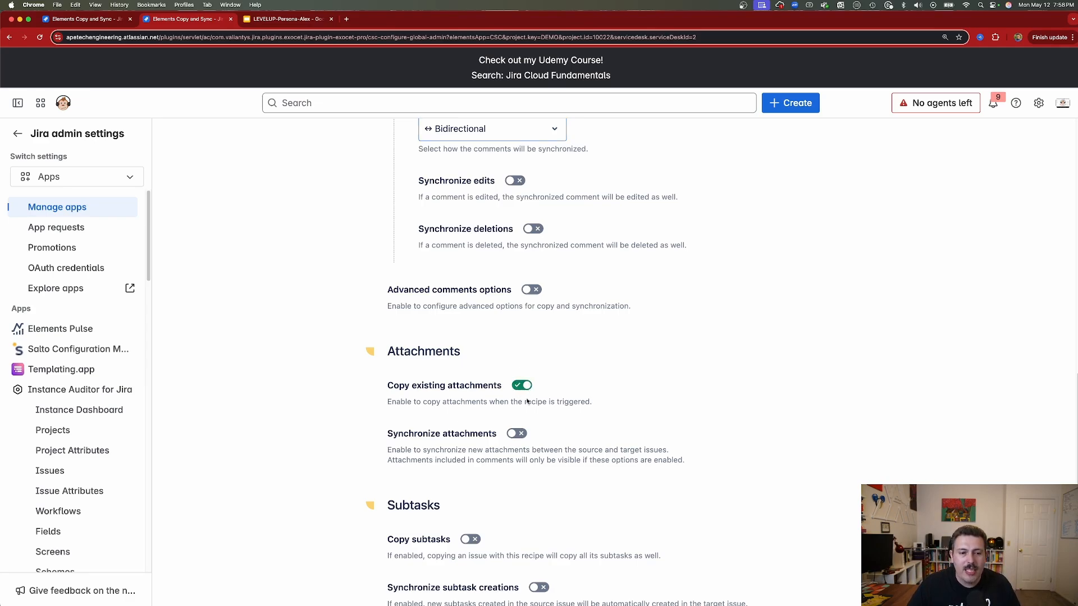
click(518, 434)
scroll(506, 442, down, 2)
click(499, 471)
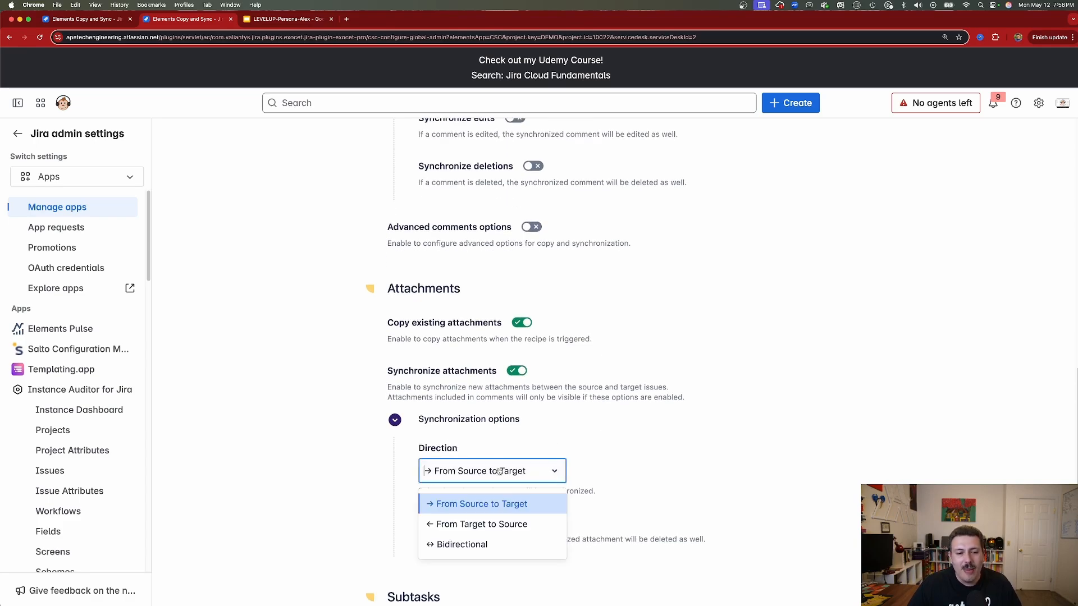
click(476, 553)
scroll(595, 438, down, 5)
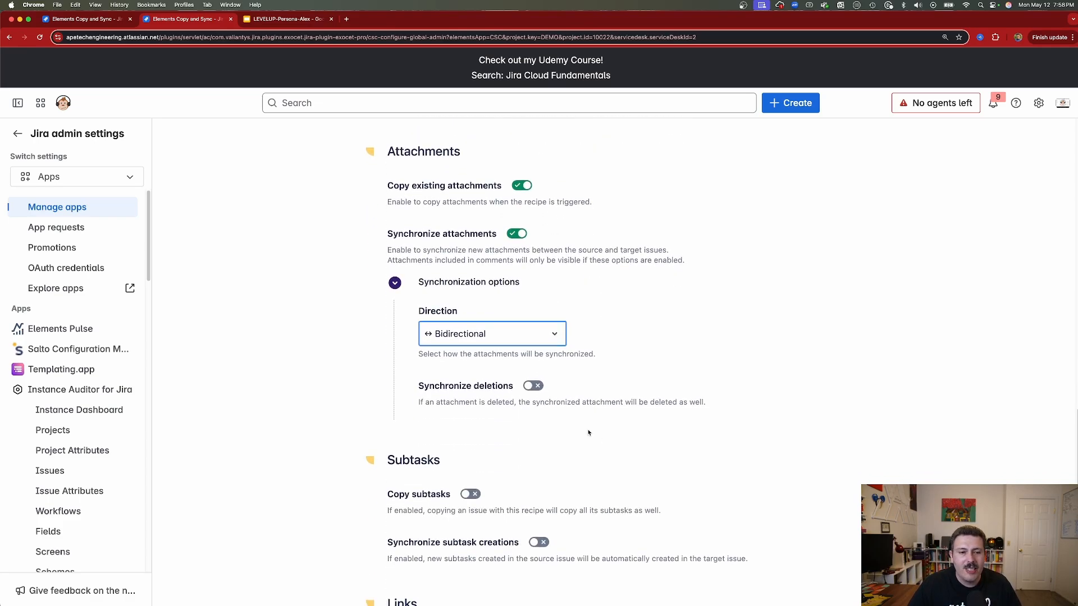
Keep the subtask and link options off and advance the recipe to the workflow synchronization configuration
scroll(451, 387, down, 5)
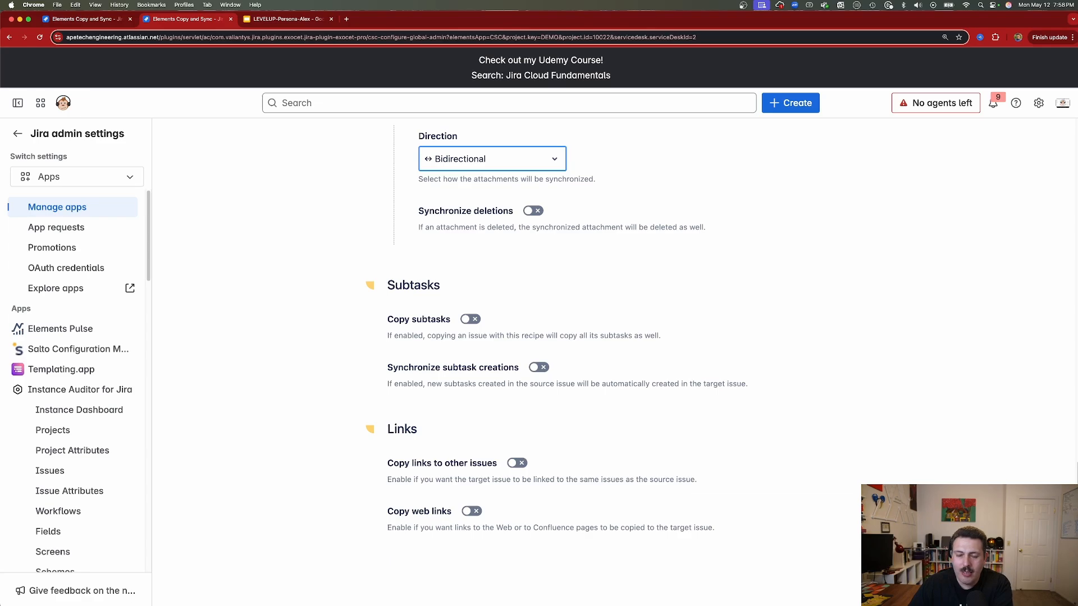
click(994, 585)
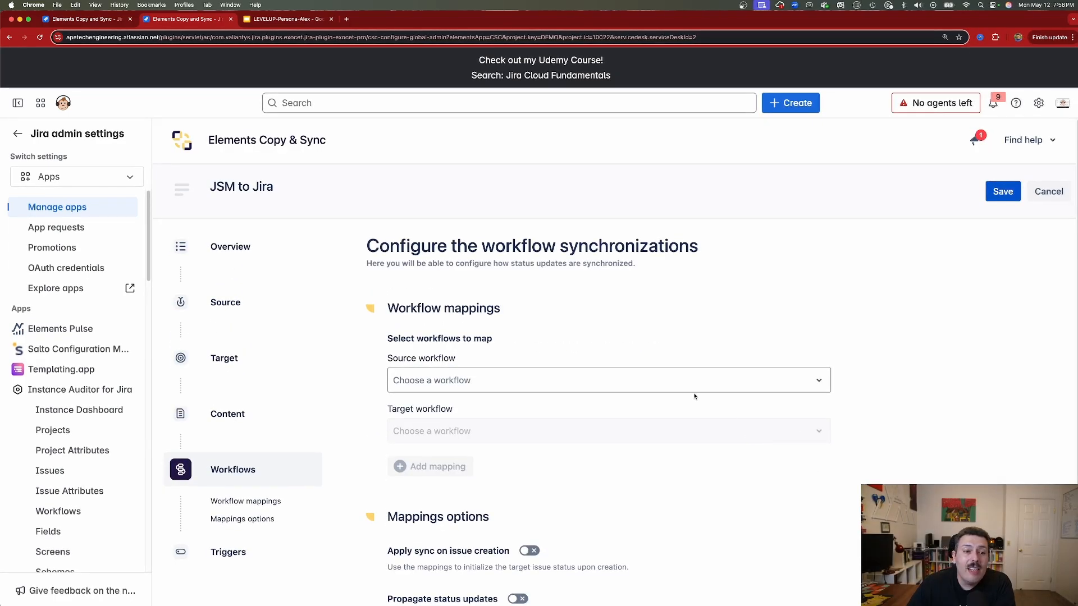
scroll(692, 398, down, 3)
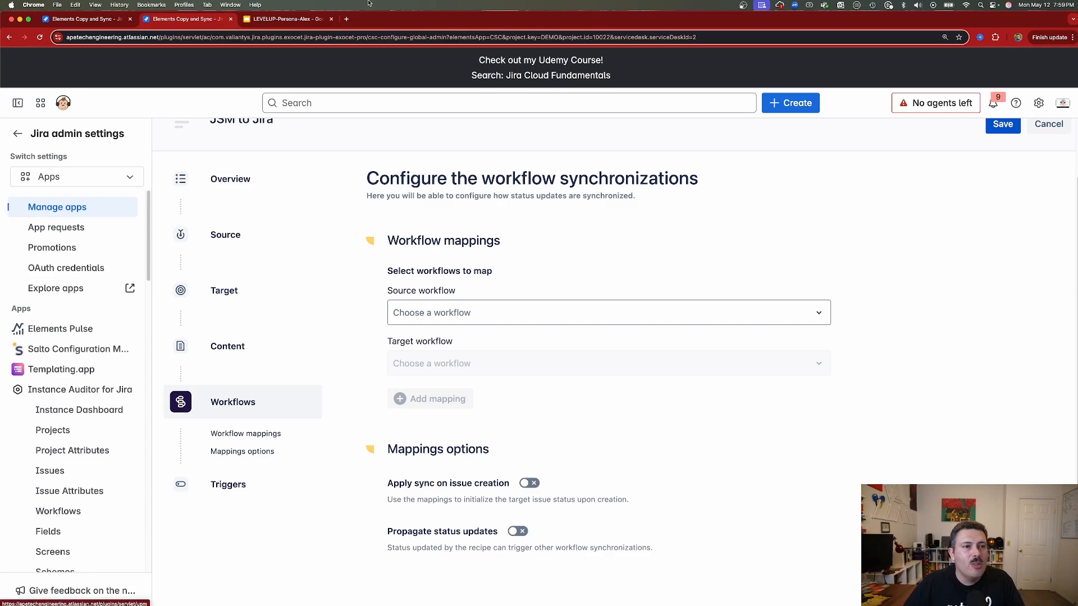
Open the Jira site in a new browser tab and go to the Demo service project's workflow settings
click(347, 19)
text(ape)
key(Return)
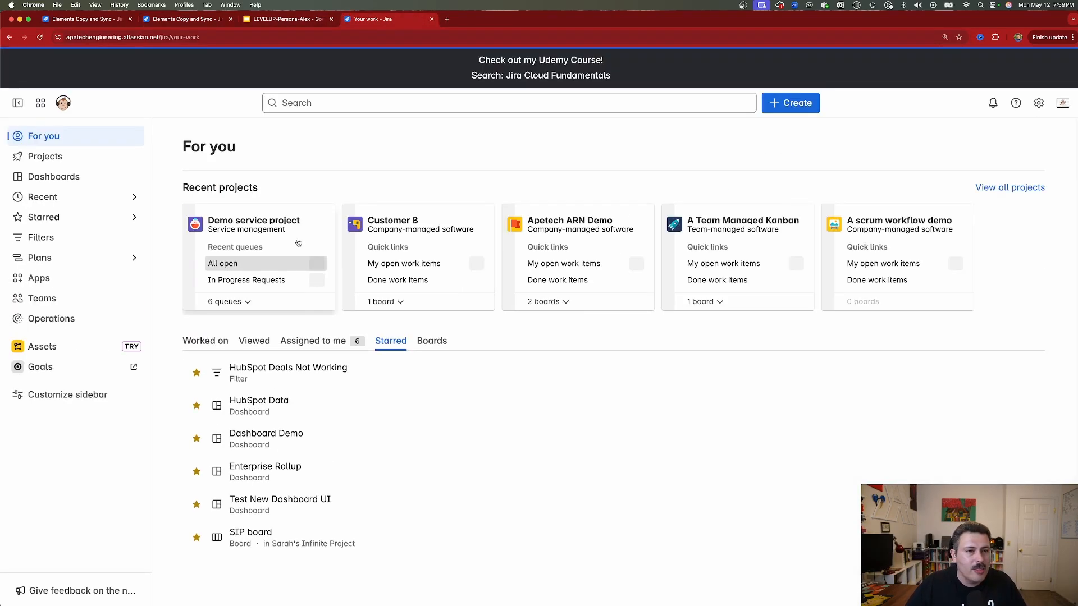
click(230, 232)
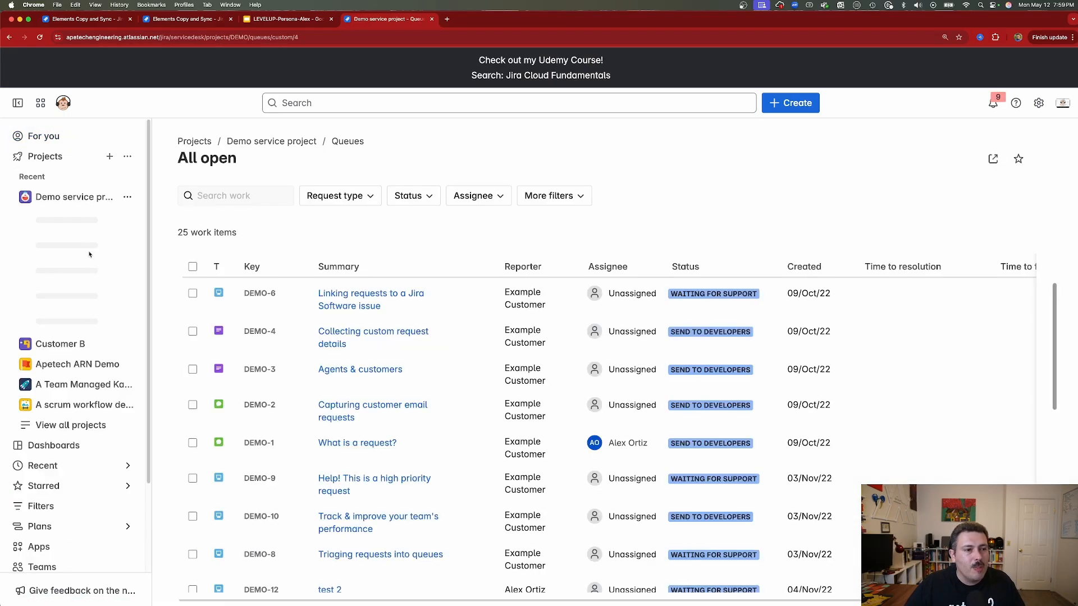
click(128, 197)
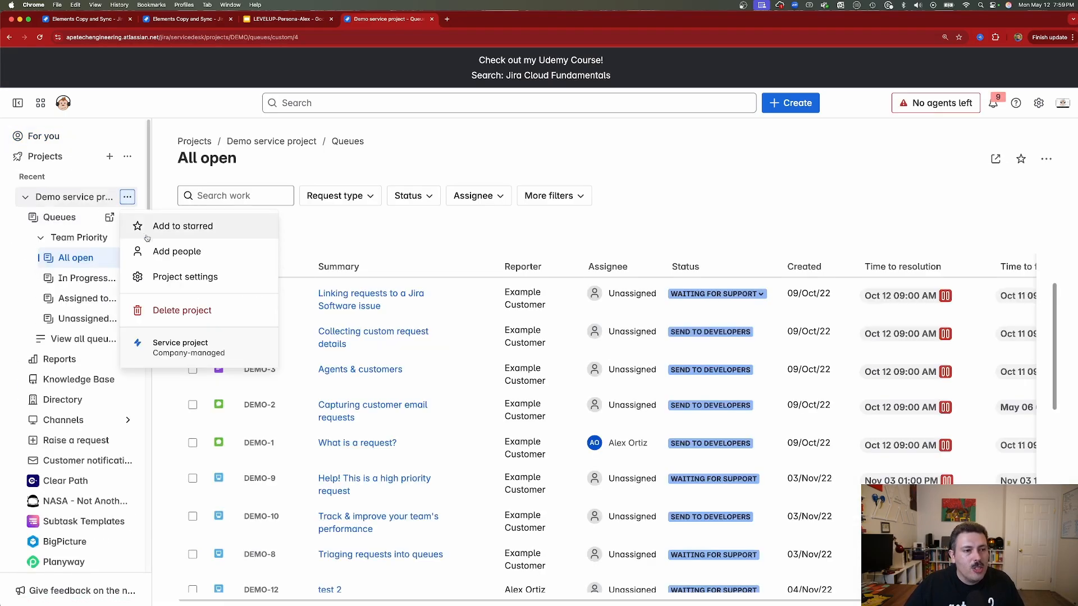
click(179, 277)
click(68, 426)
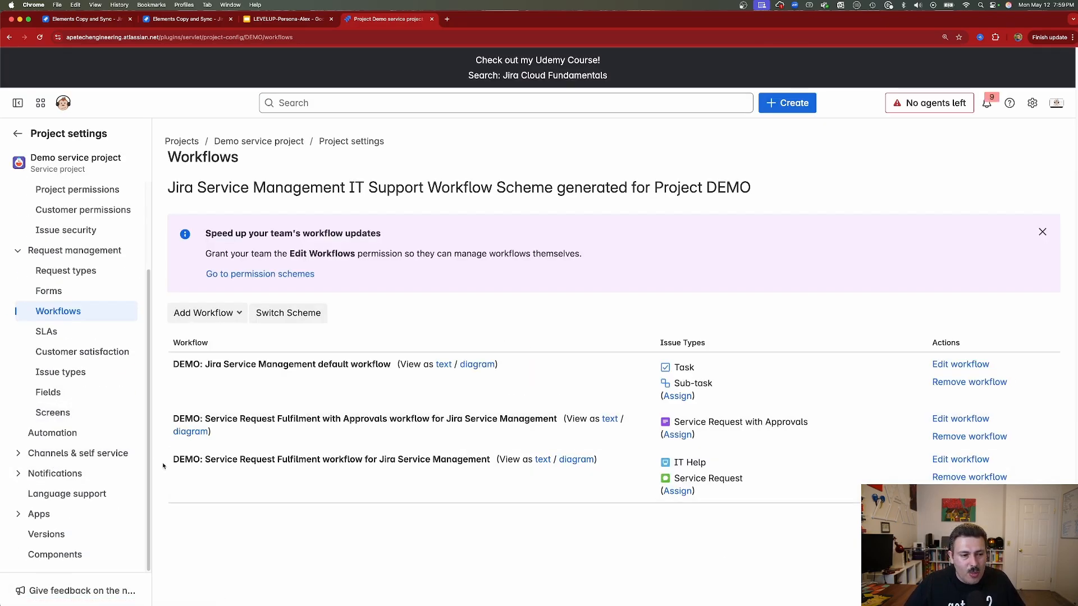
Copy the IT Help workflow's name and set the recipe's source workflow to "DEMO: Service Request Fulfilment workflow for Jira Service Management"
drag(174, 460, 493, 459)
key(super+c)
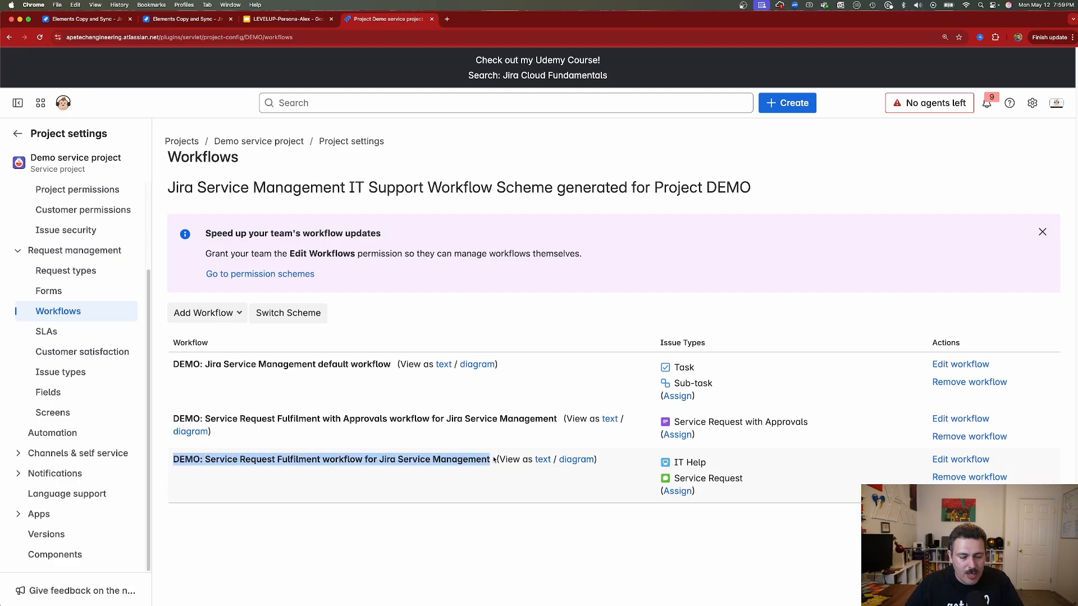
click(183, 20)
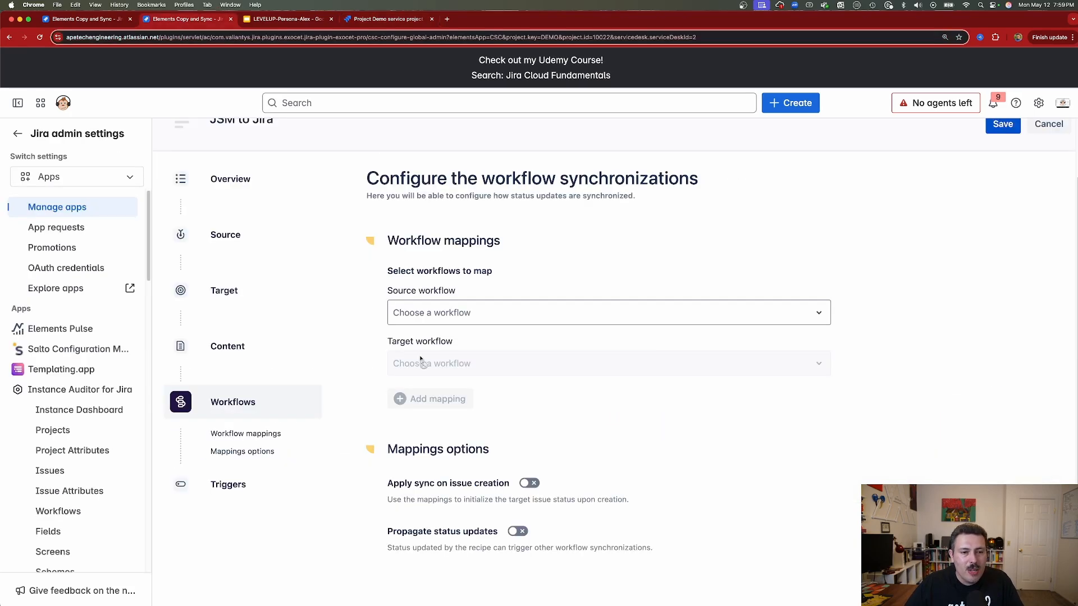
click(447, 313)
key(super+v)
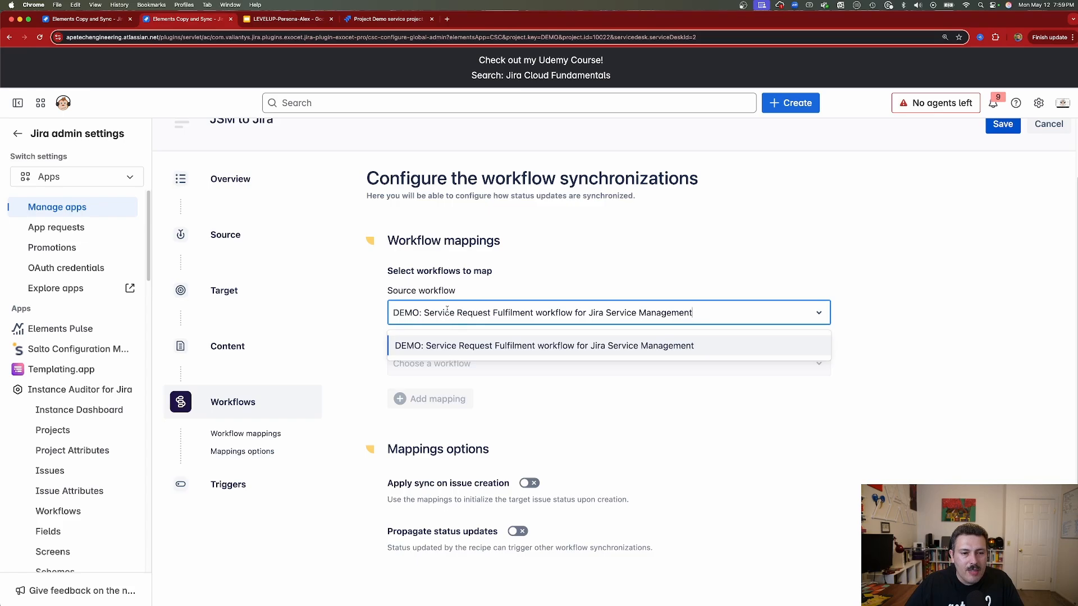
click(481, 345)
Leave the Demo service project's settings and open the workflow settings of the Apetech ARN Demo project
click(381, 19)
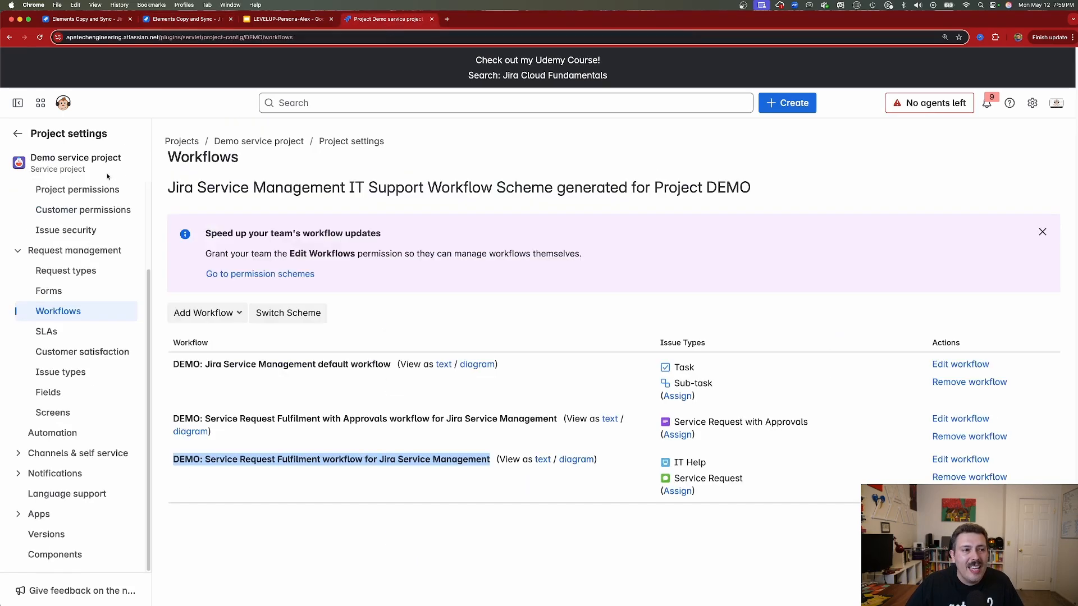
click(18, 134)
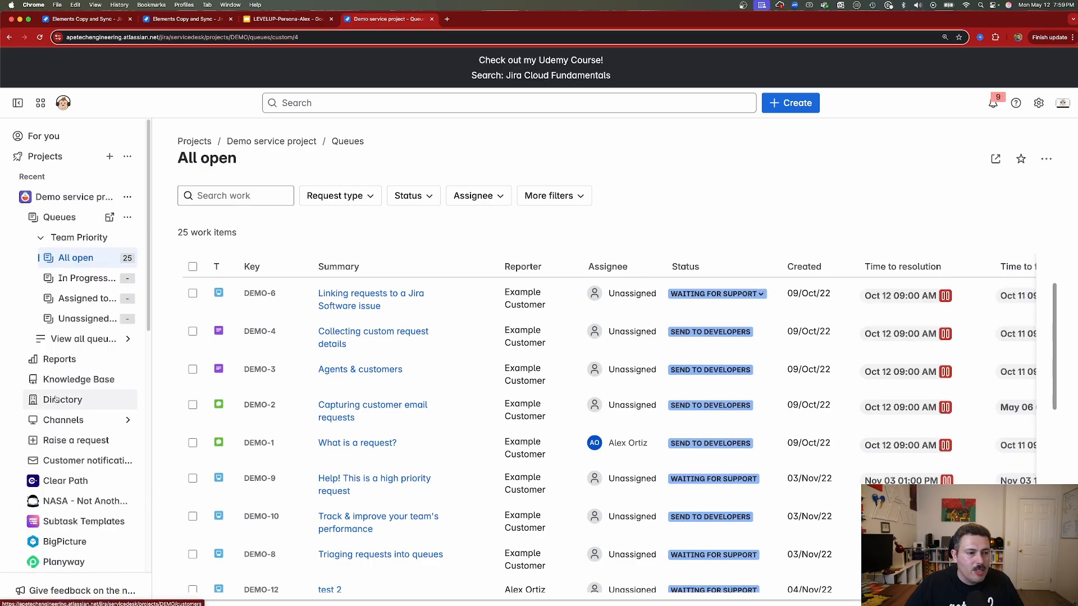
scroll(56, 440, down, 3)
scroll(45, 400, up, 3)
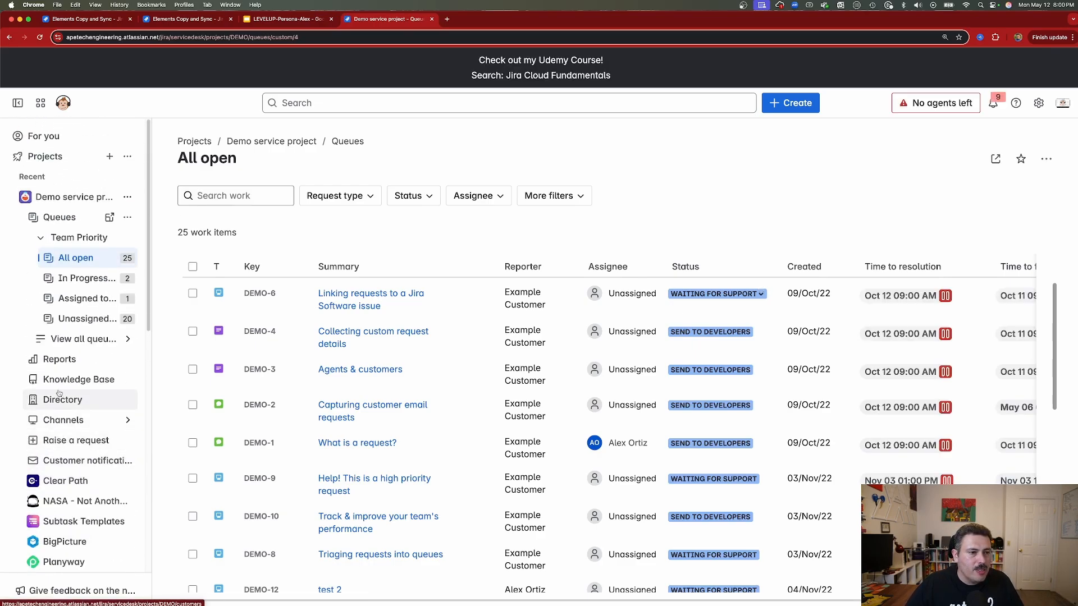
click(24, 196)
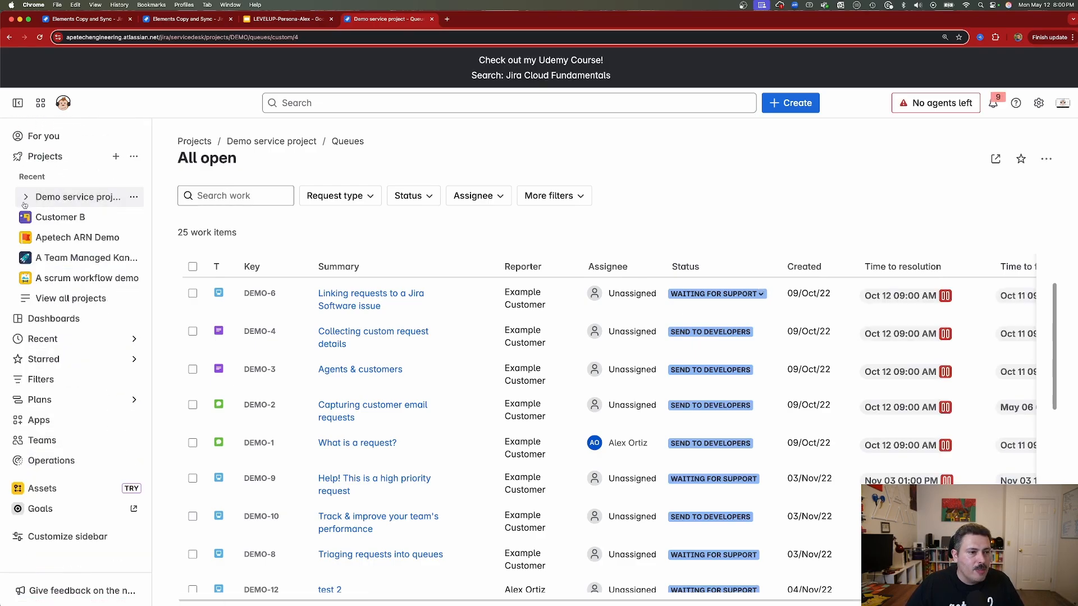
click(27, 238)
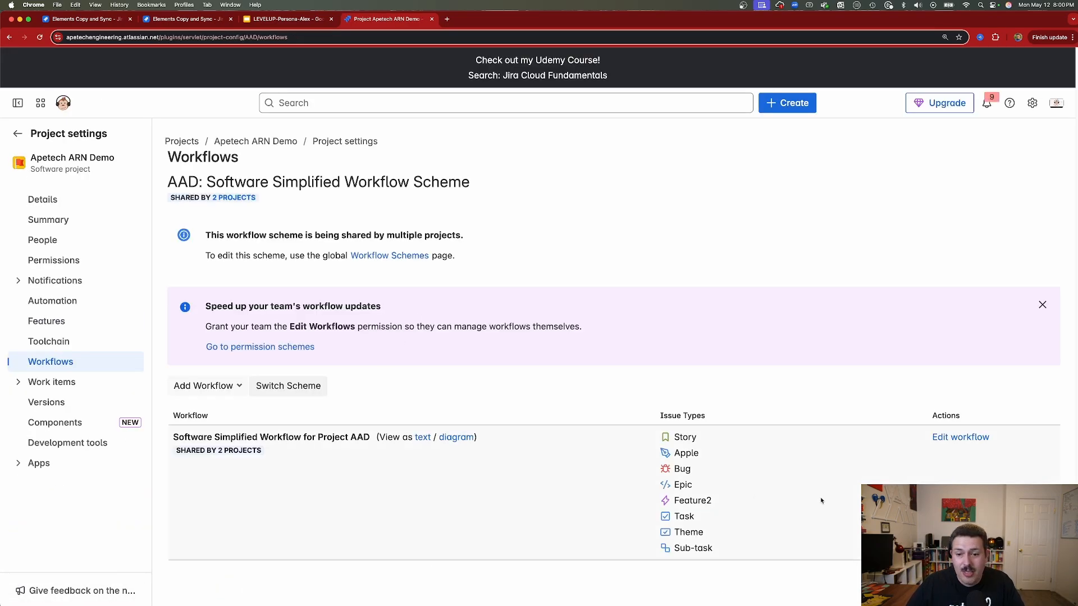
Copy the workflow name "Software Simplified Workflow for Project AAD", set it as the recipe's target workflow, and add the mapping
drag(171, 430, 365, 436)
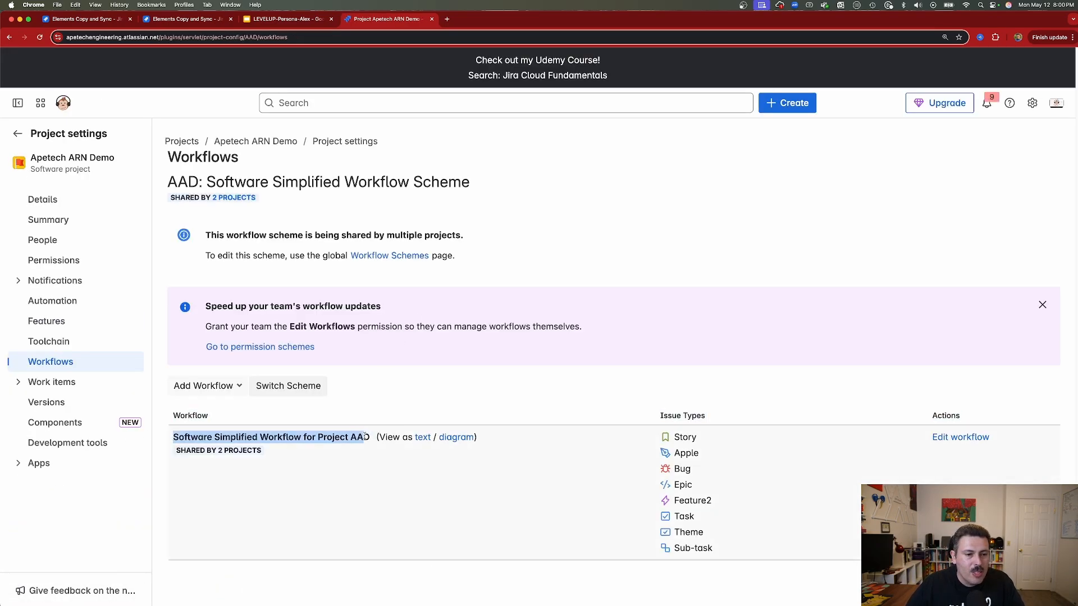
key(super+c)
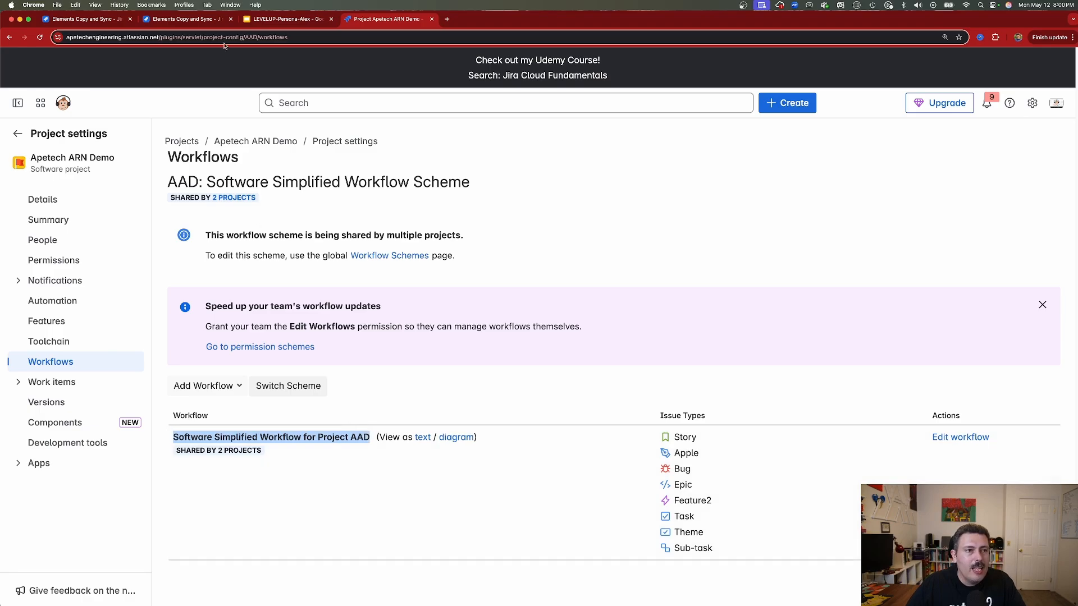
key(super+2)
click(429, 364)
key(super+v)
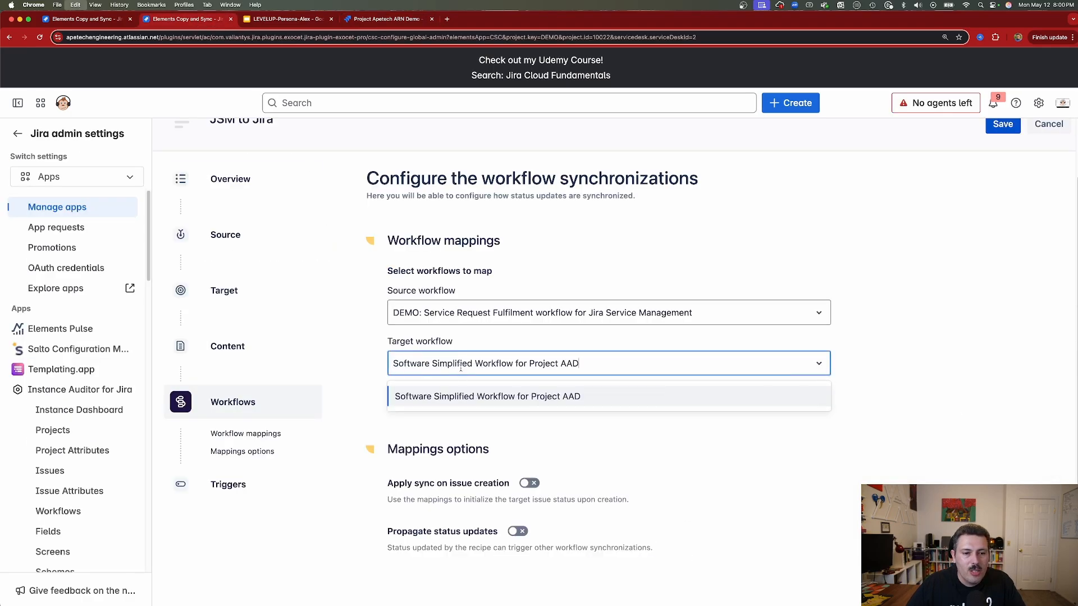
click(446, 394)
click(422, 399)
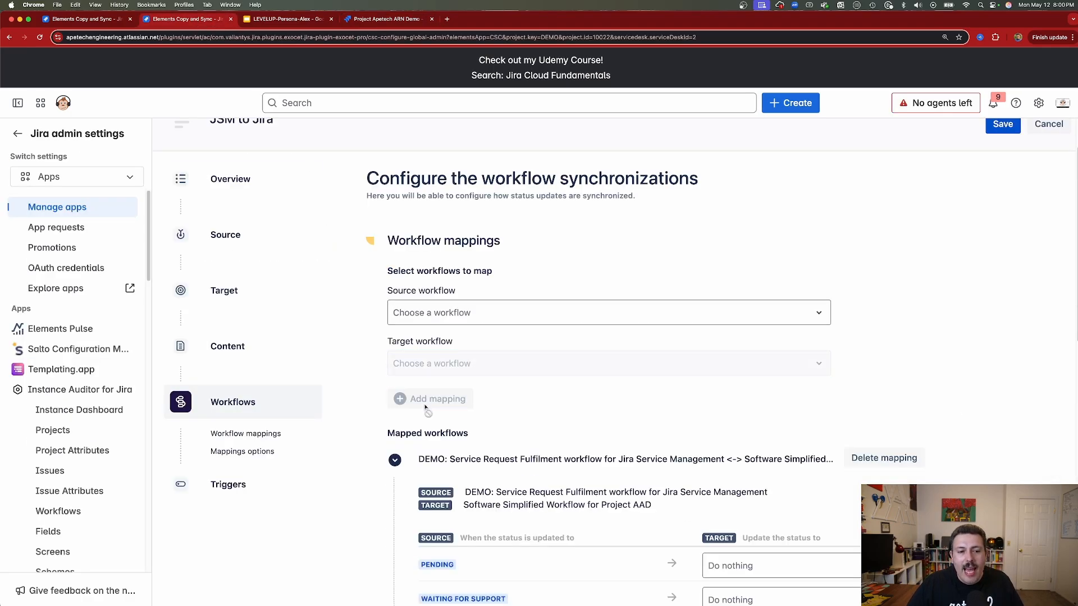
Map the source status Resolved to the target status Done, and the target status Done back to Resolved
scroll(450, 443, down, 10)
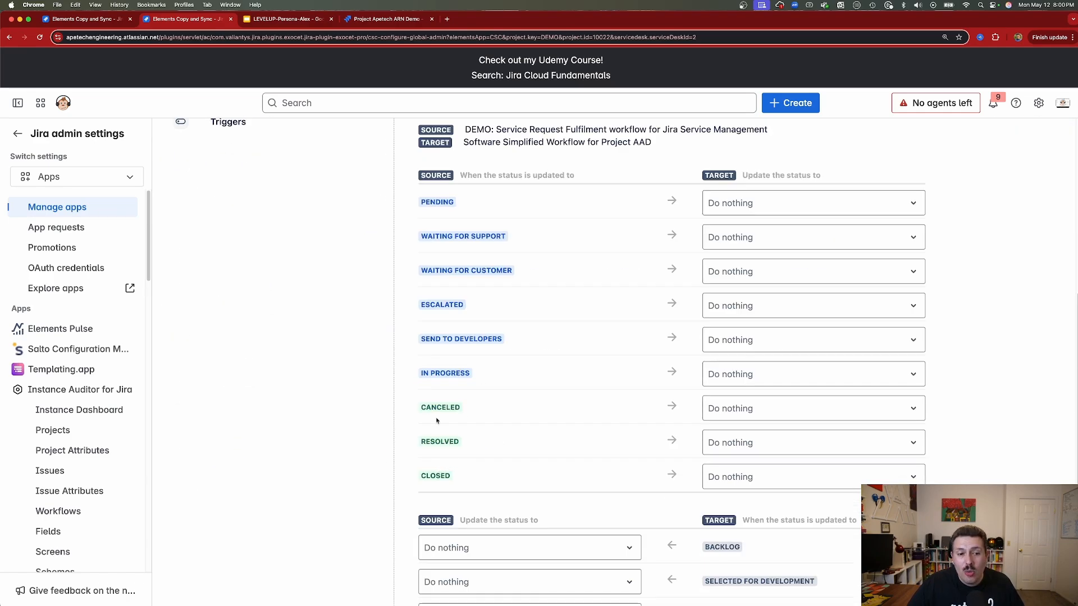
click(740, 453)
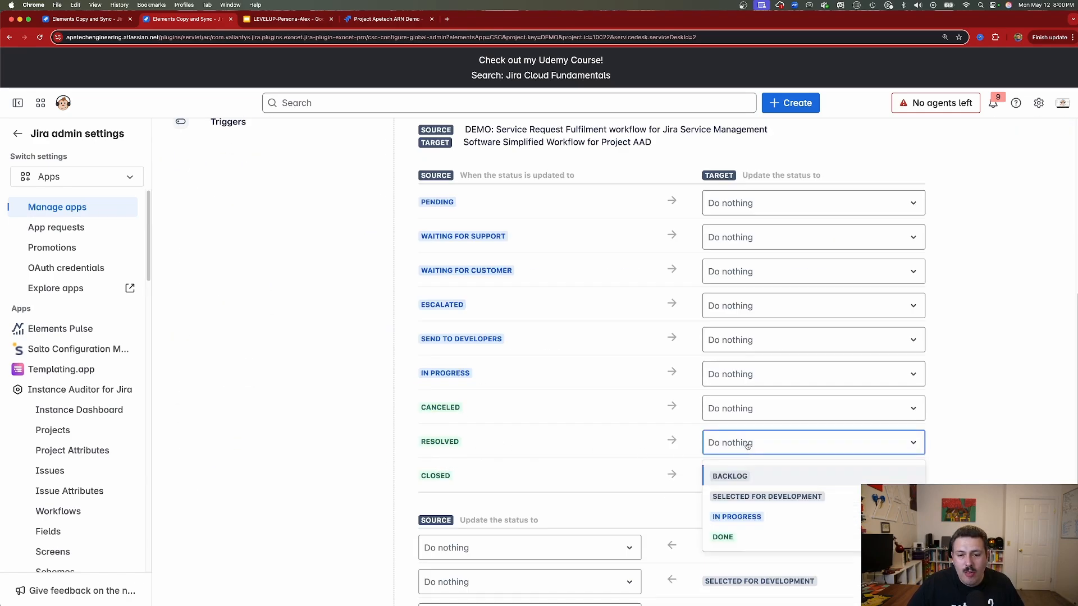
click(741, 532)
scroll(849, 475, down, 3)
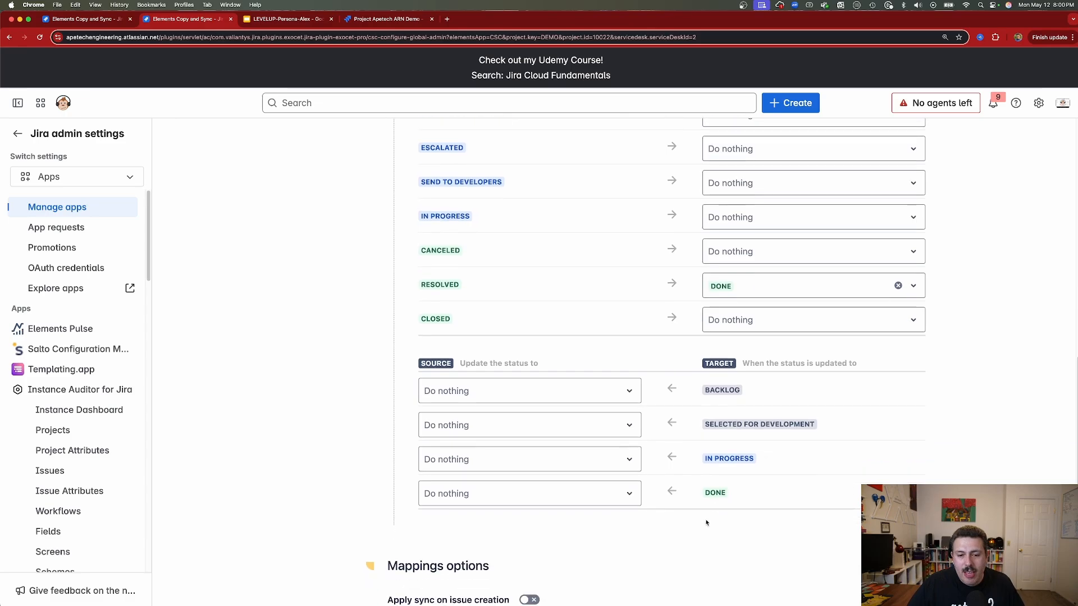
click(627, 494)
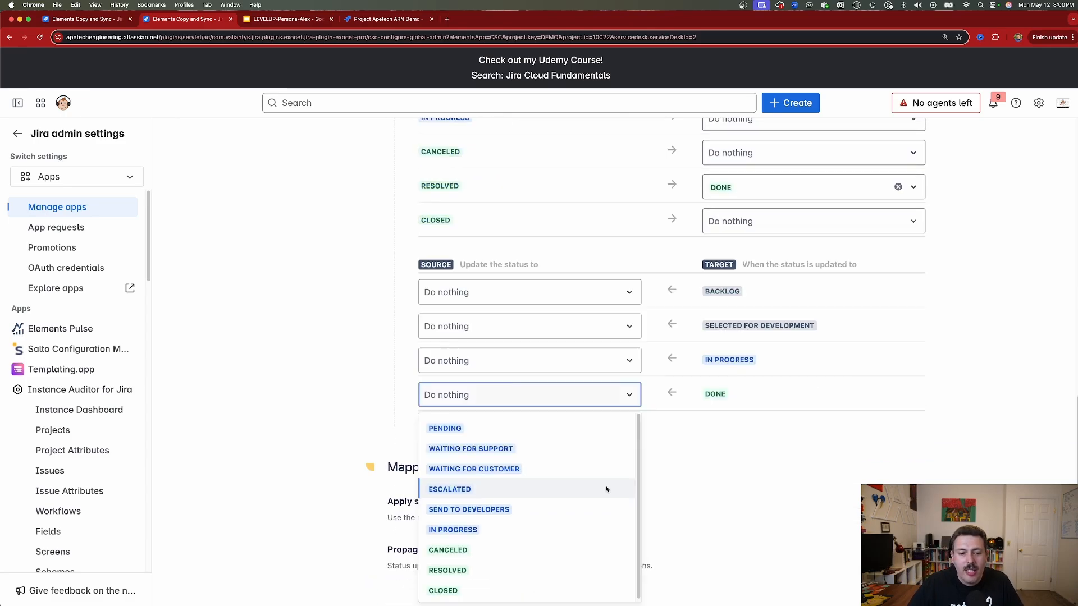
click(466, 561)
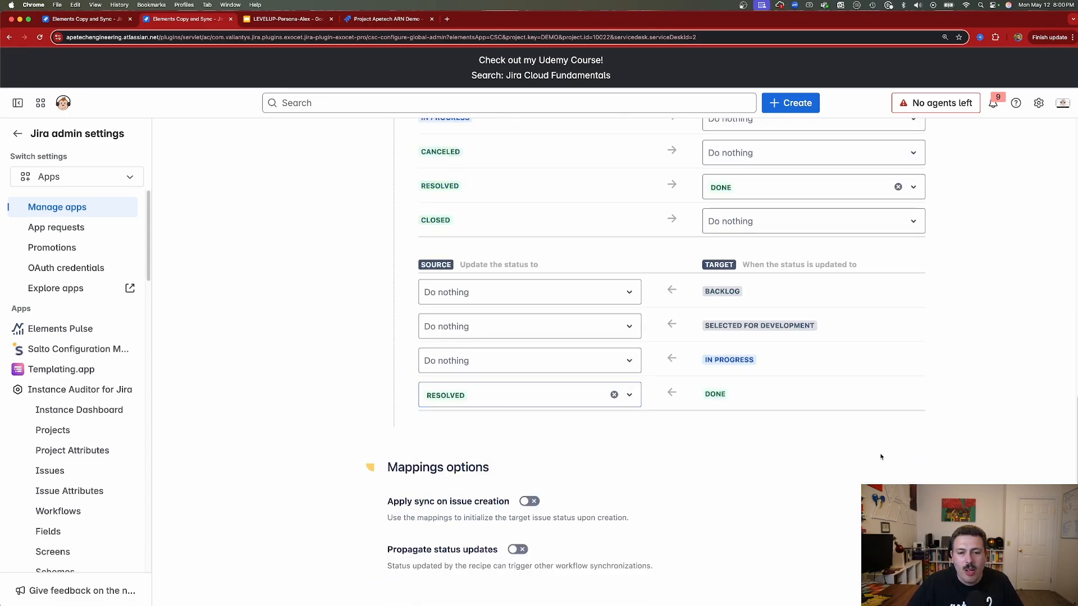
Advance to the copy trigger configuration, keep its options unchanged, and save the JSM to Jira recipe
scroll(881, 456, down, 1)
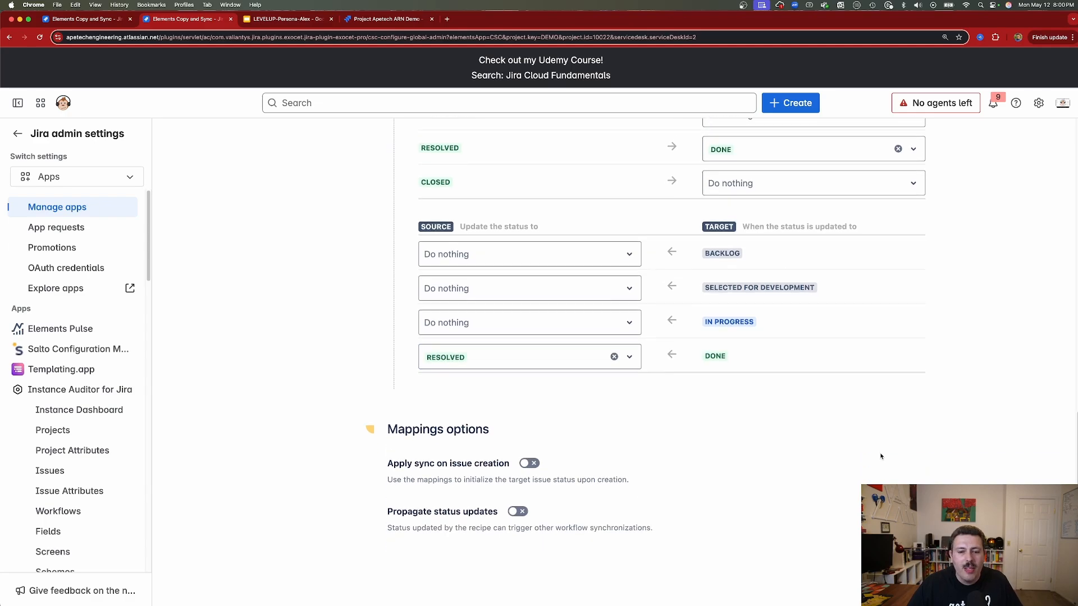
click(993, 582)
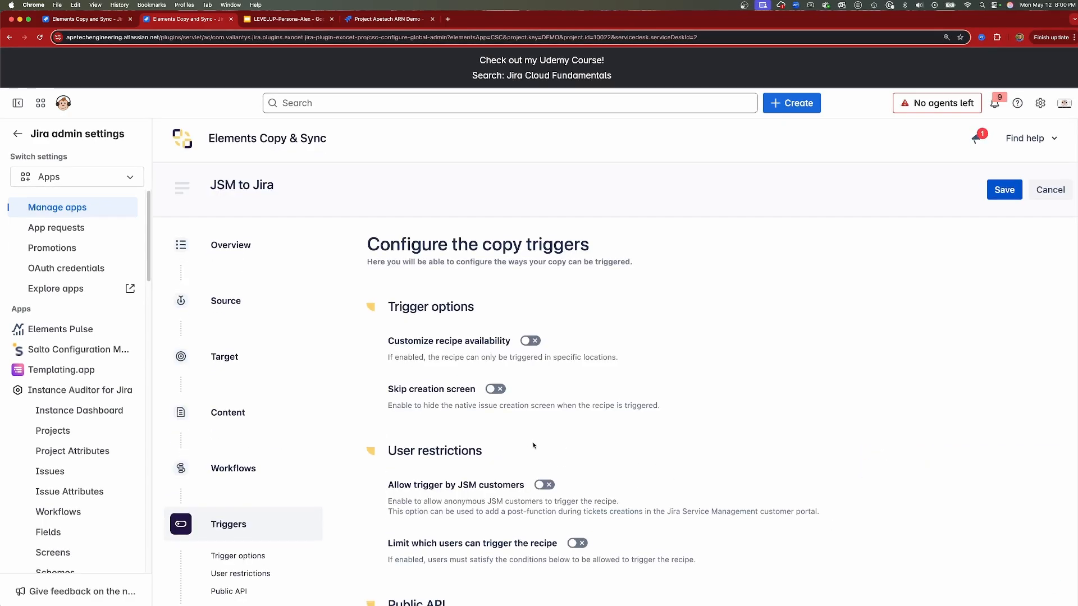
scroll(533, 445, down, 5)
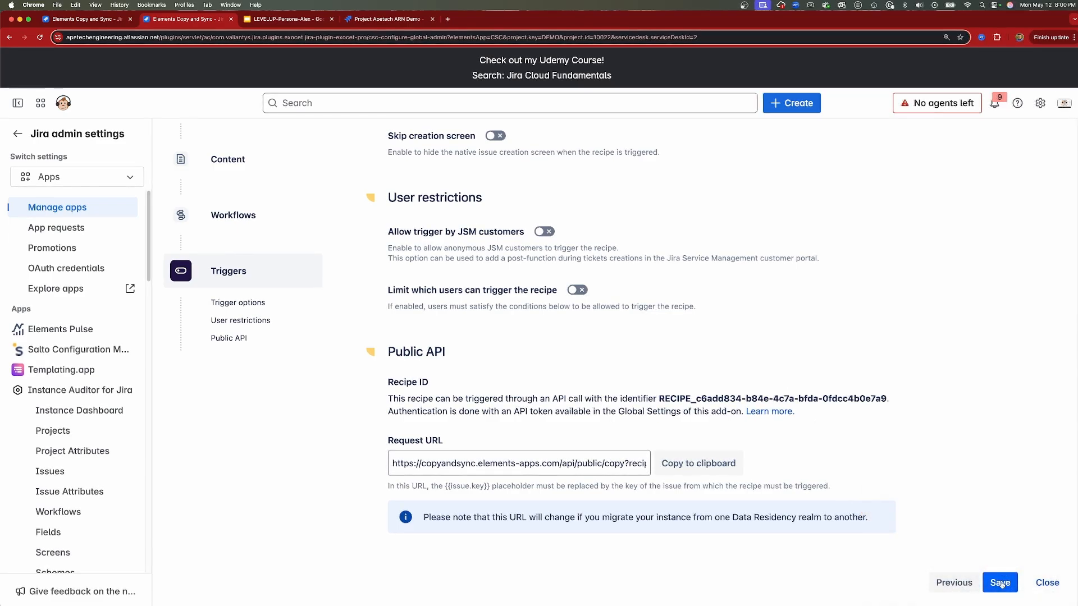
click(1001, 583)
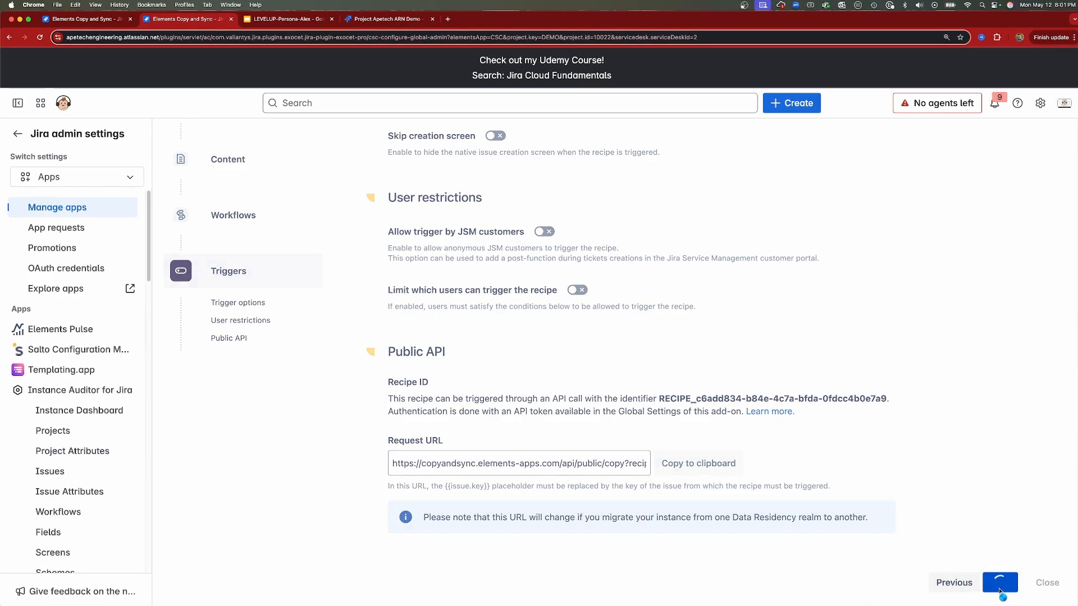
click(1000, 590)
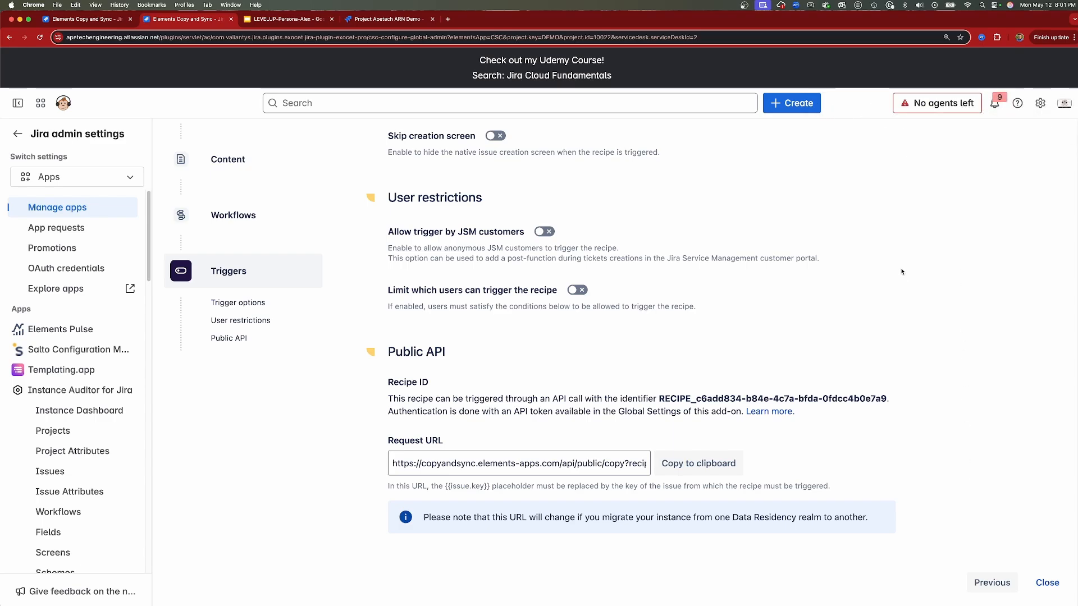
Switch to the project settings browser tab, leave the settings, and open the Demo service project's All open queue
click(386, 19)
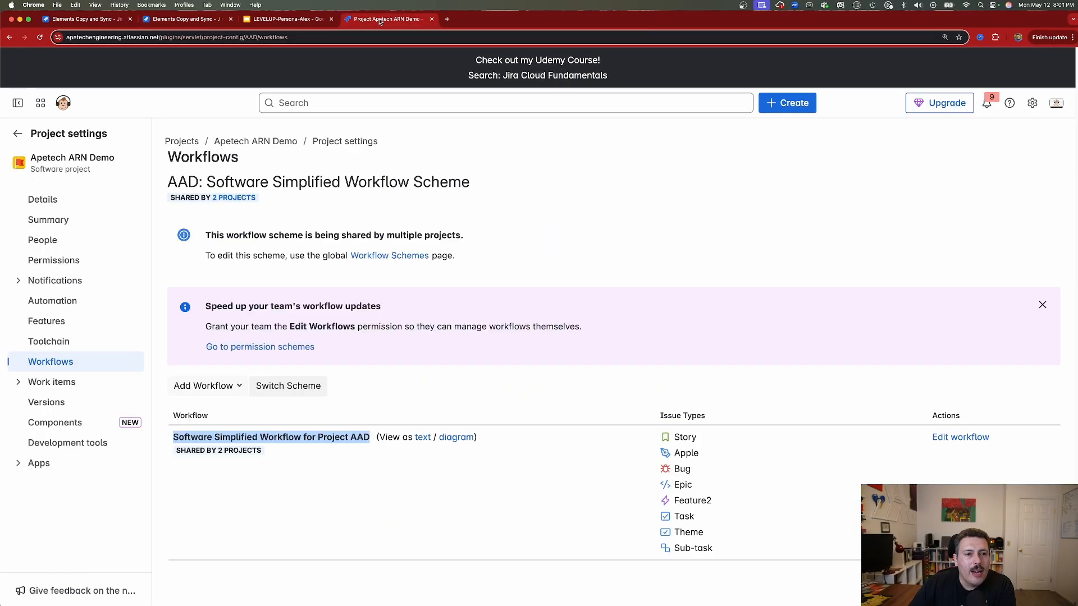
click(16, 134)
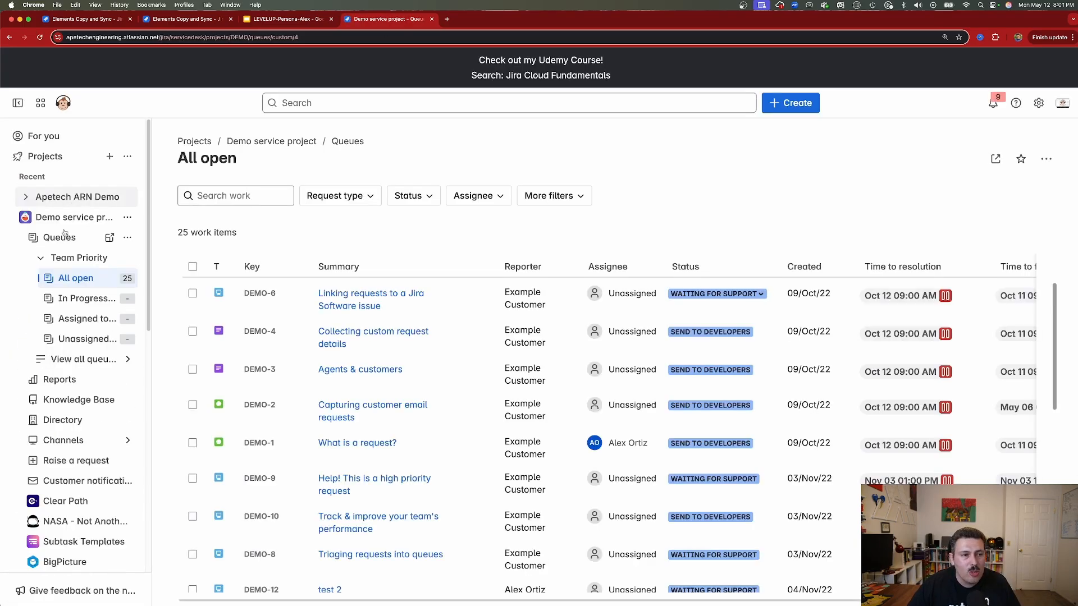
Open the Demo service project's workflow settings and edit the Service Request Fulfilment workflow used by IT Help in diagram view
click(128, 217)
click(180, 297)
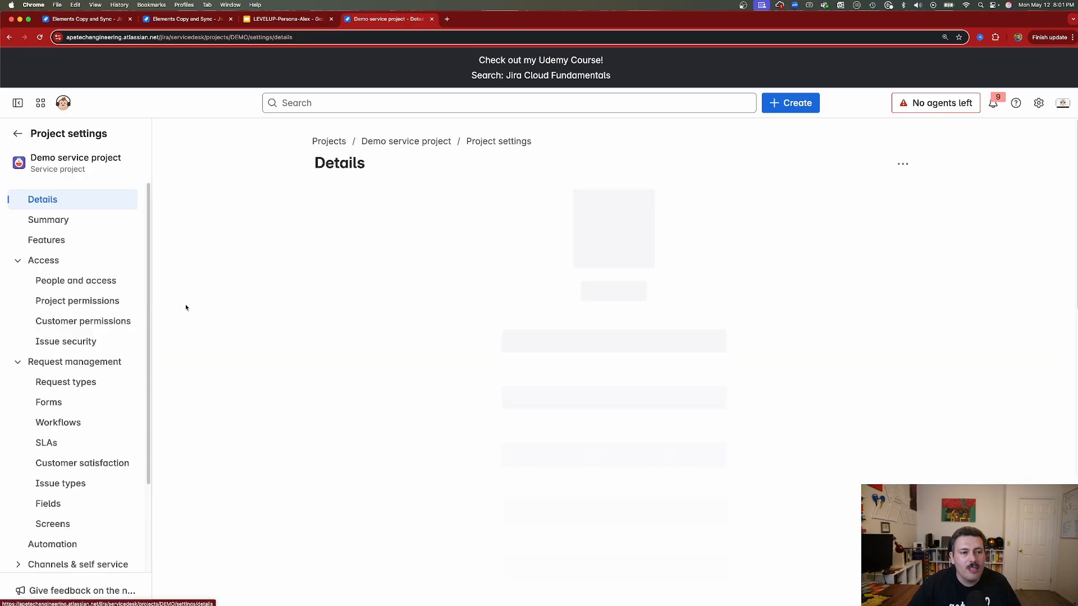
click(71, 423)
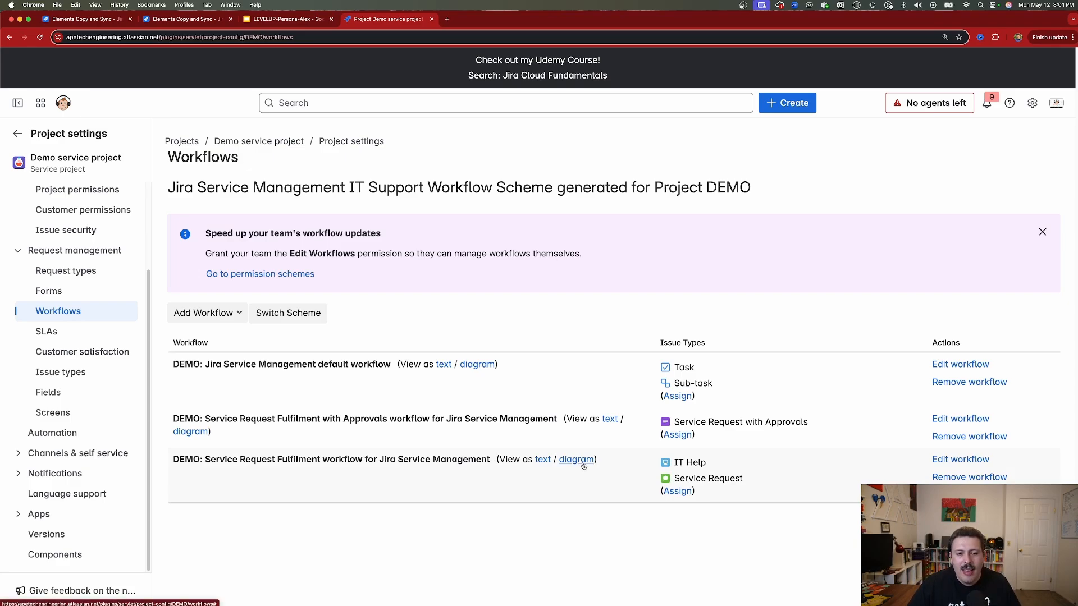
click(962, 459)
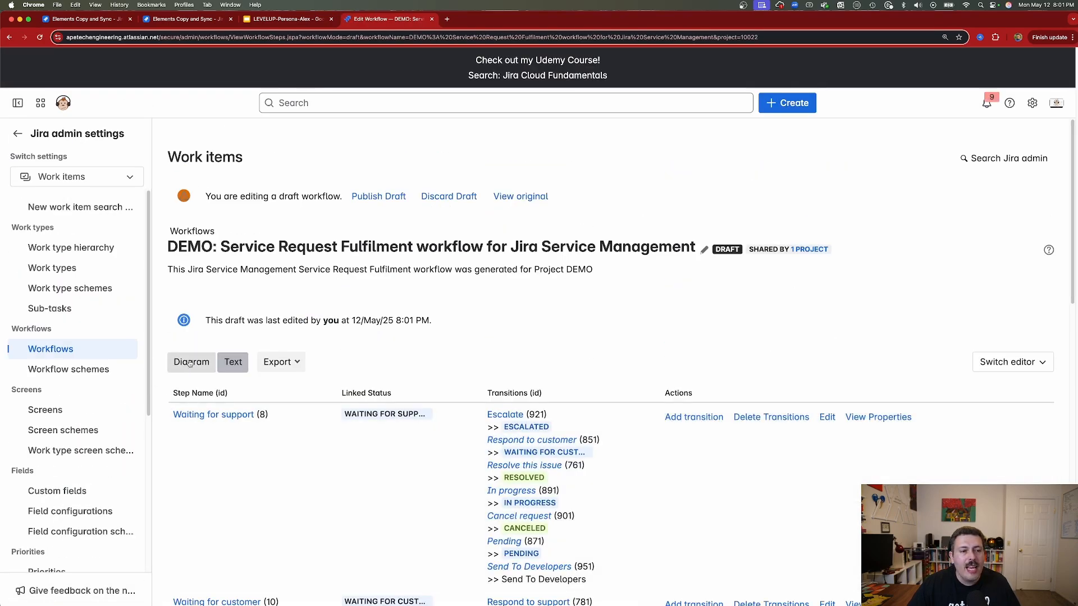
click(191, 362)
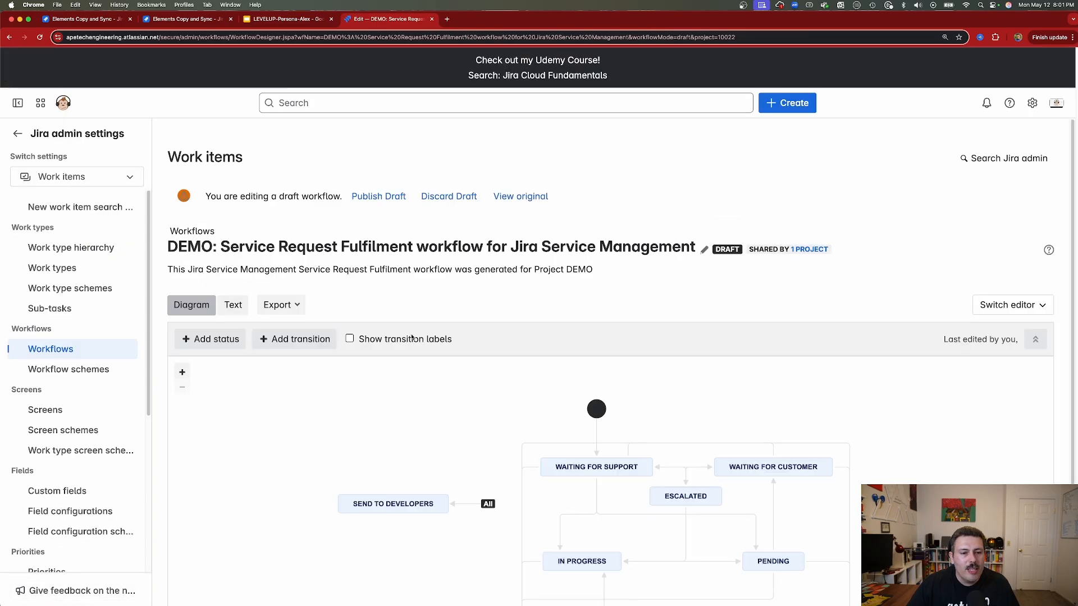
Select the transition from all statuses to Send To Developers and open its post functions
scroll(408, 393, down, 2)
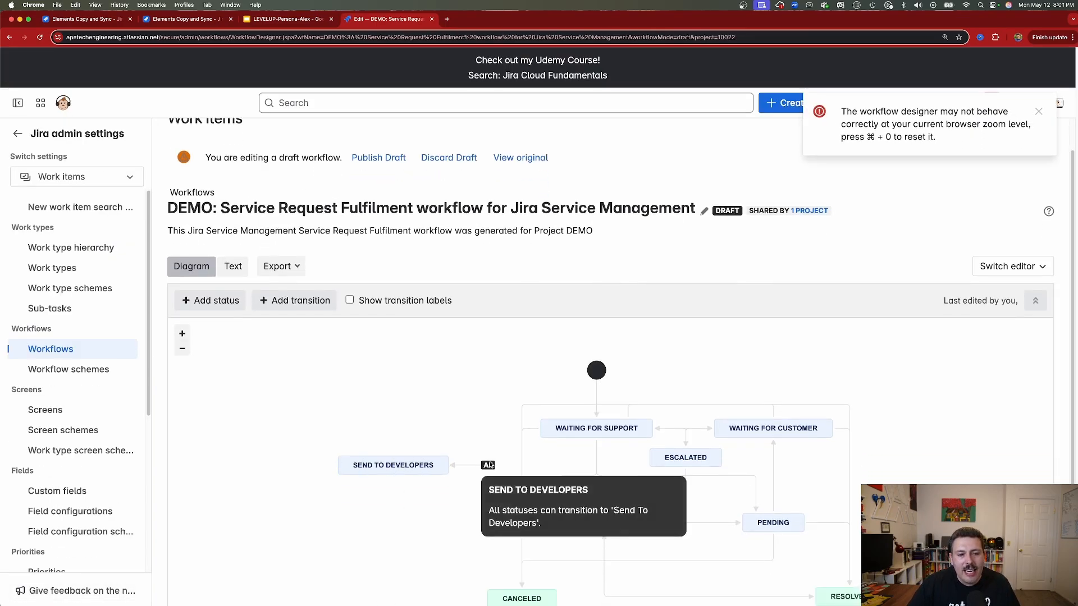
click(469, 465)
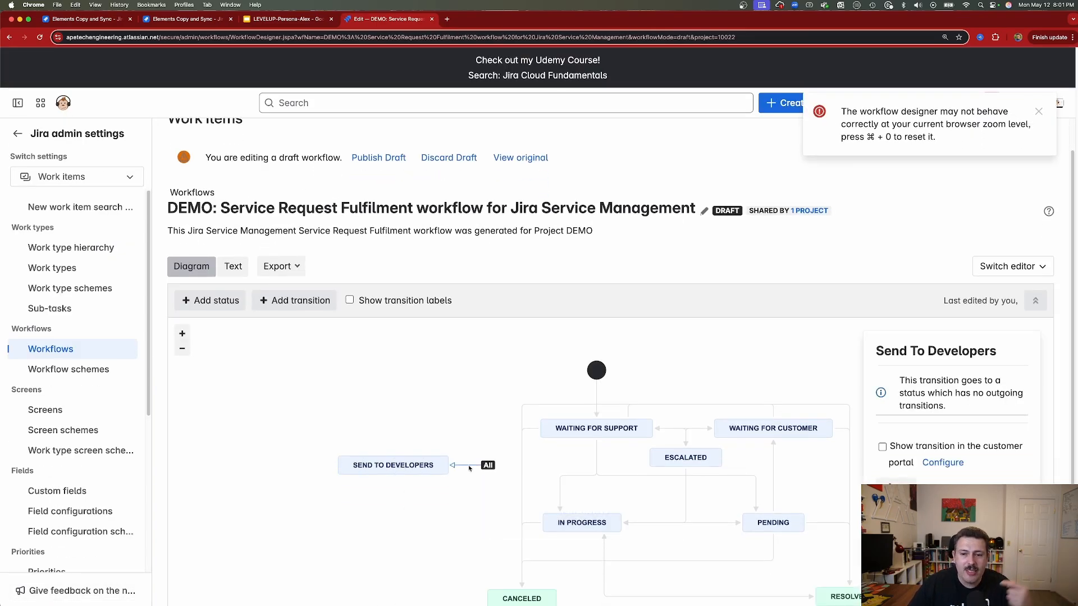
scroll(998, 398, down, 1)
scroll(998, 398, down, 3)
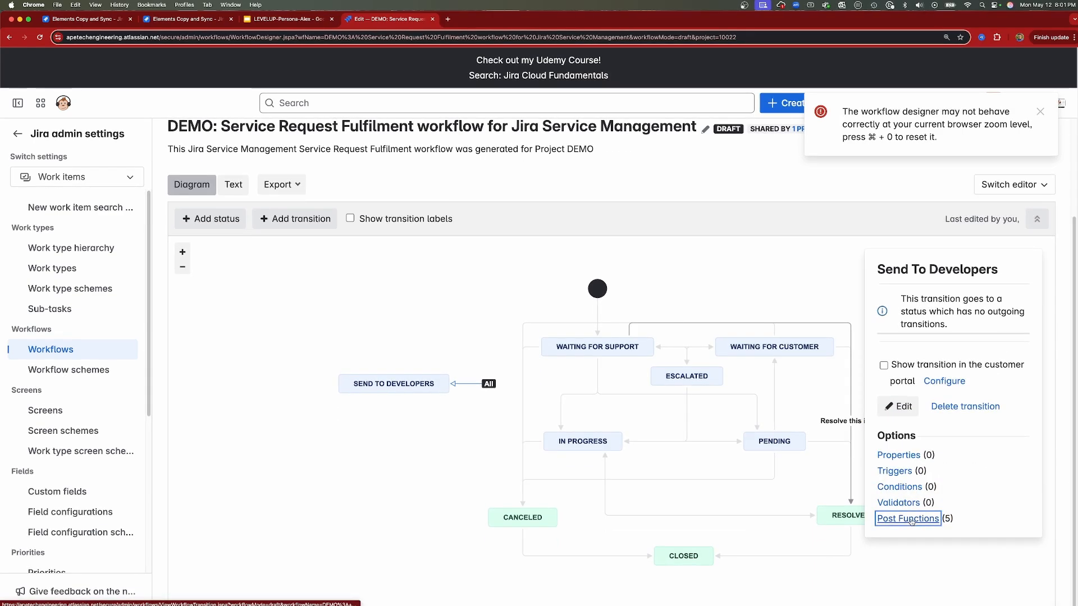
click(910, 521)
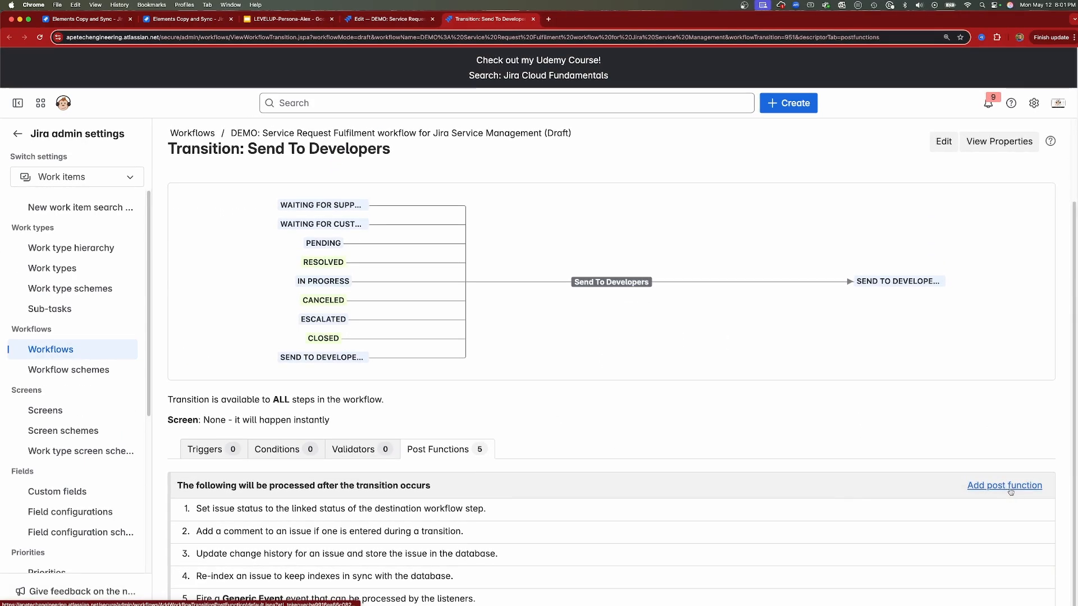
Start adding an Elements Copy & Sync post function to the Send To Developers transition
click(1009, 491)
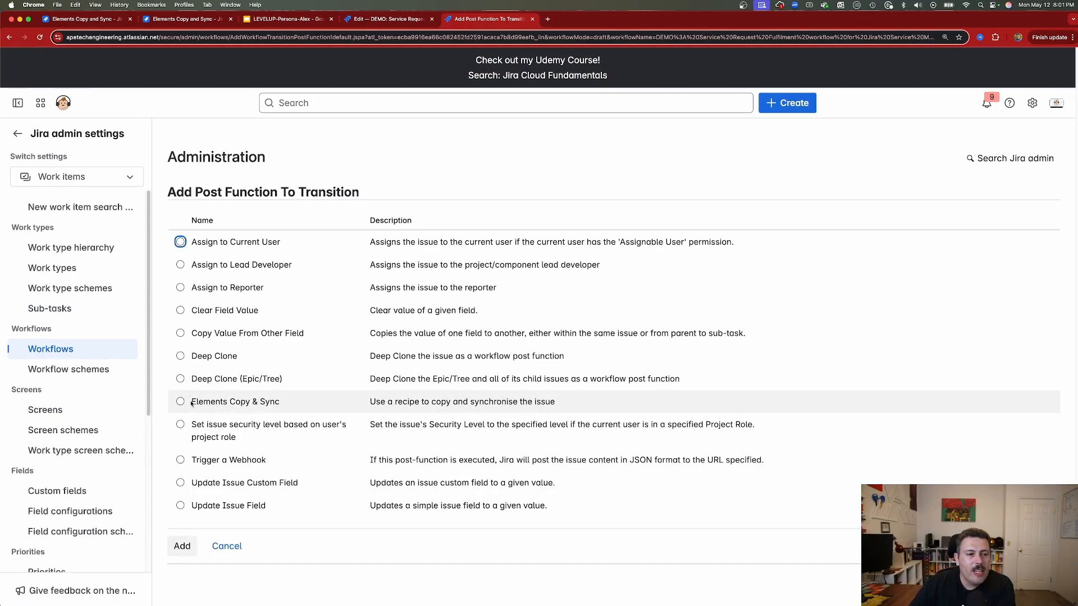
drag(198, 403, 276, 408)
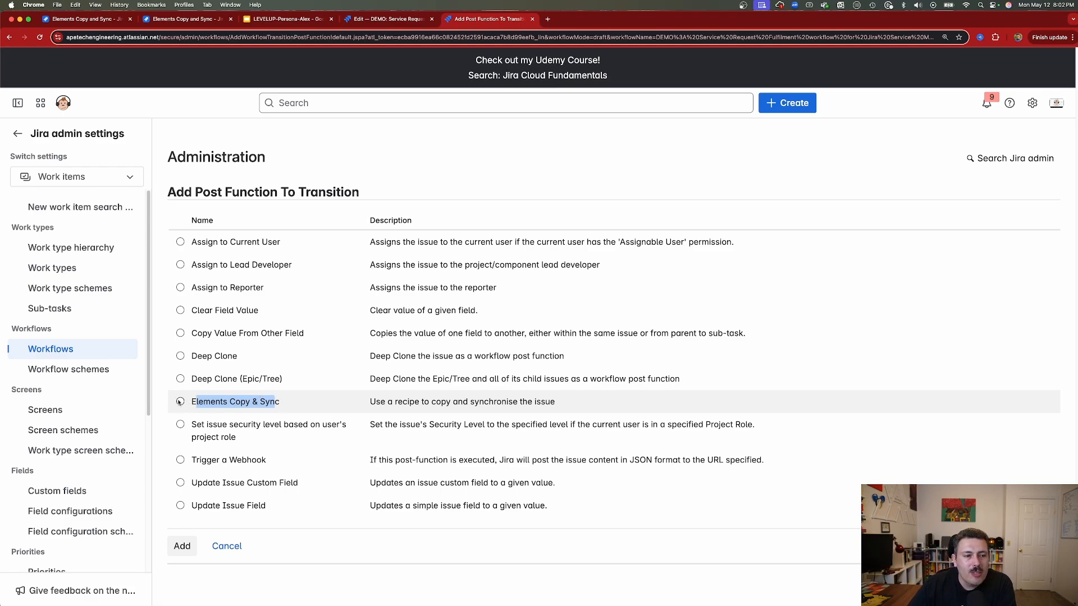
click(182, 546)
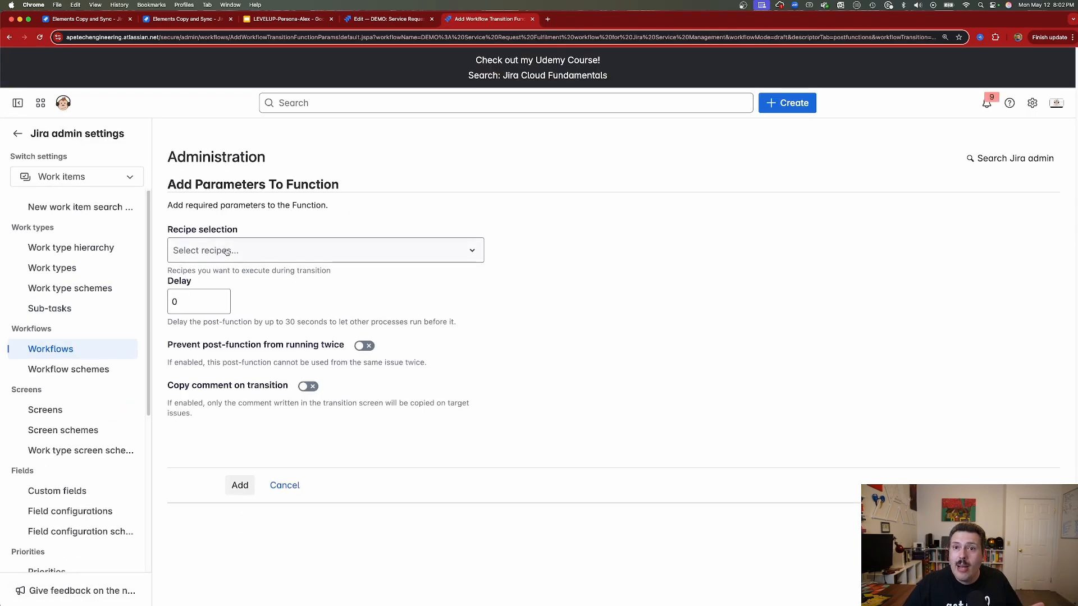
Assign the JSM to Jira recipe to the post function, and enable preventing repeat runs and copying the comment on transition
click(226, 252)
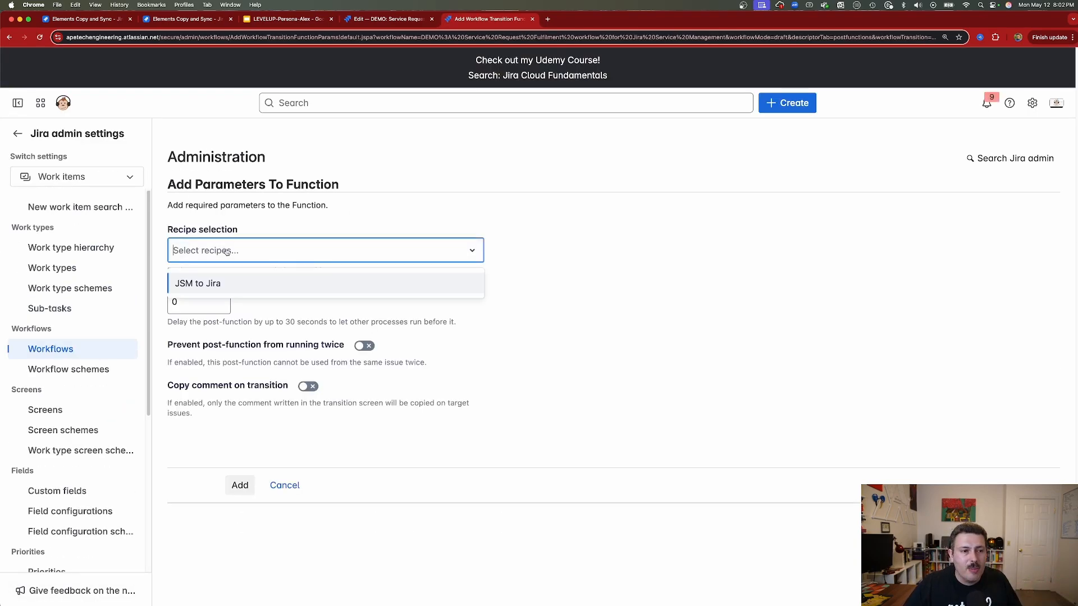
click(223, 285)
click(501, 371)
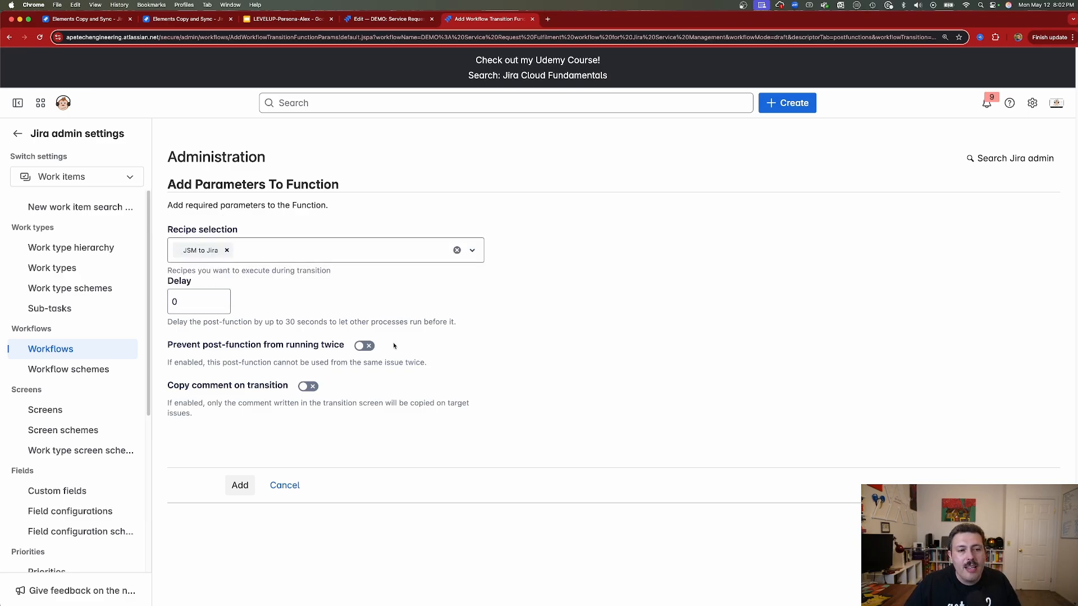
click(363, 347)
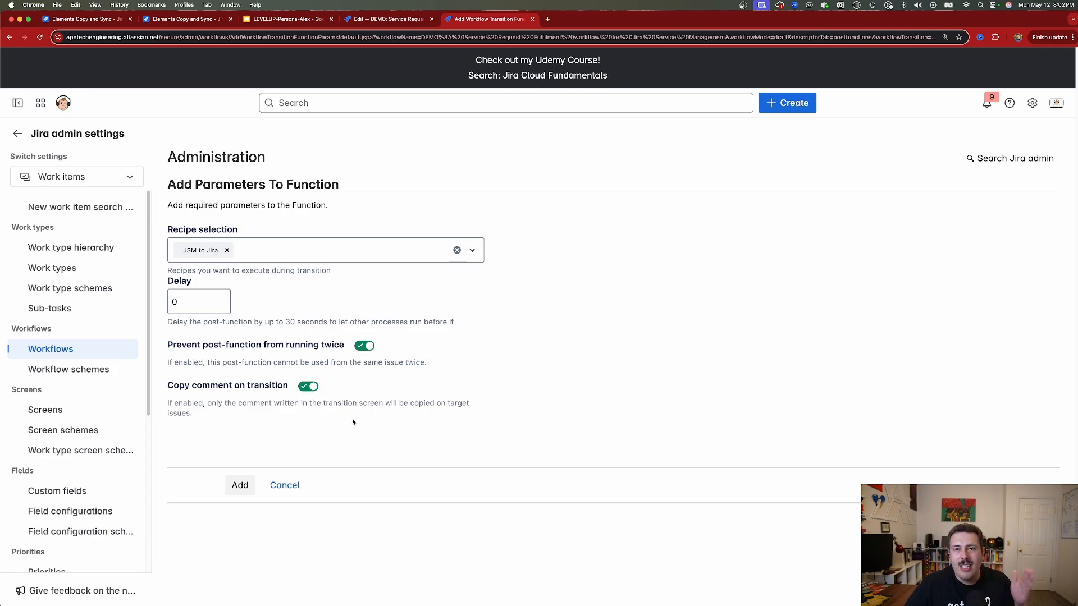
Add the configured post function and publish the draft workflow without saving a backup copy
click(240, 486)
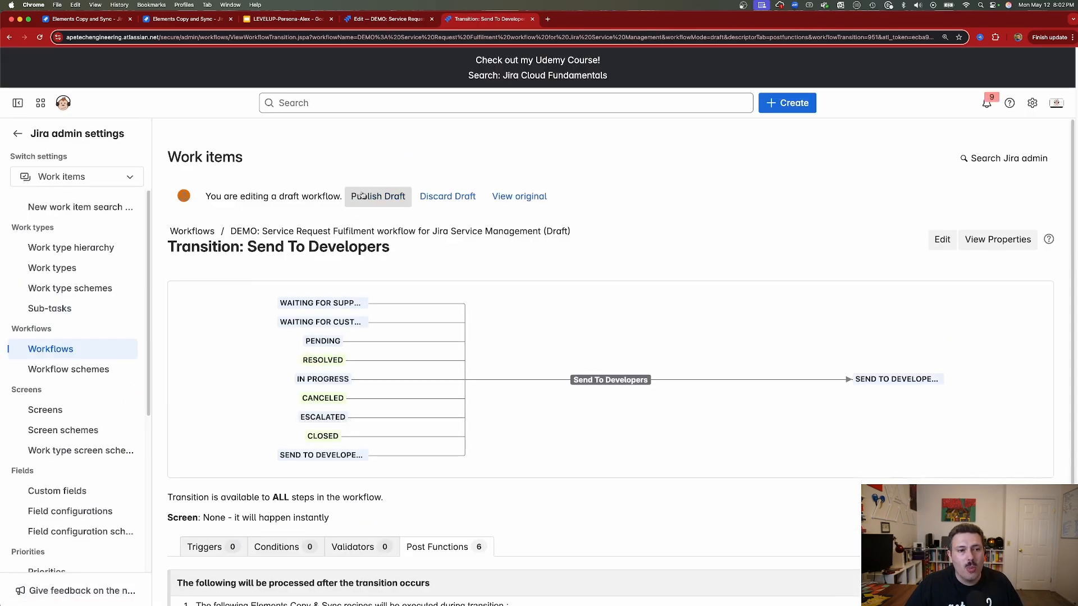
click(362, 195)
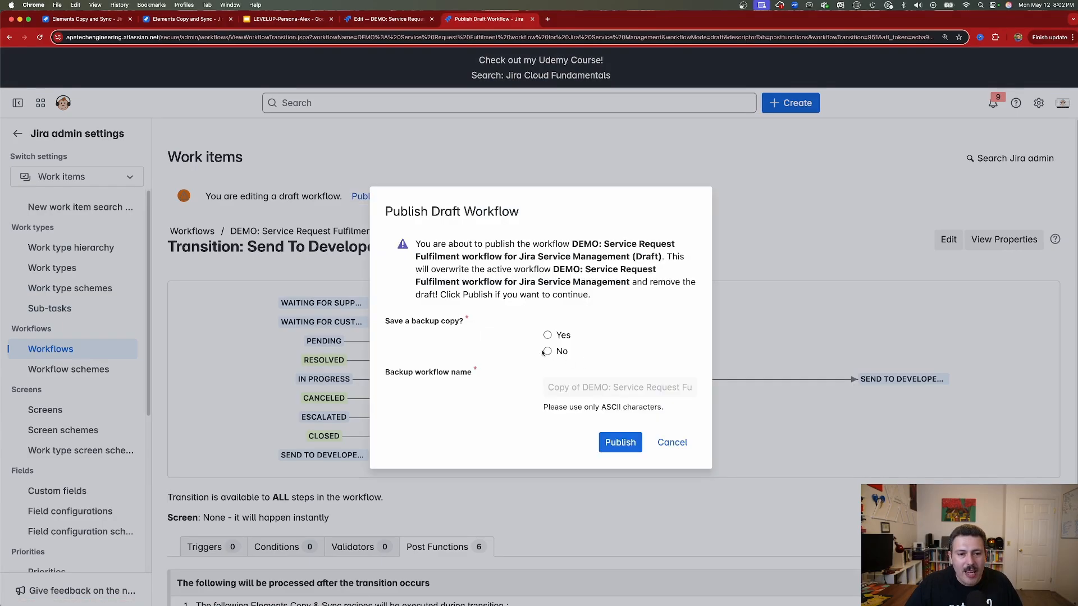
click(605, 442)
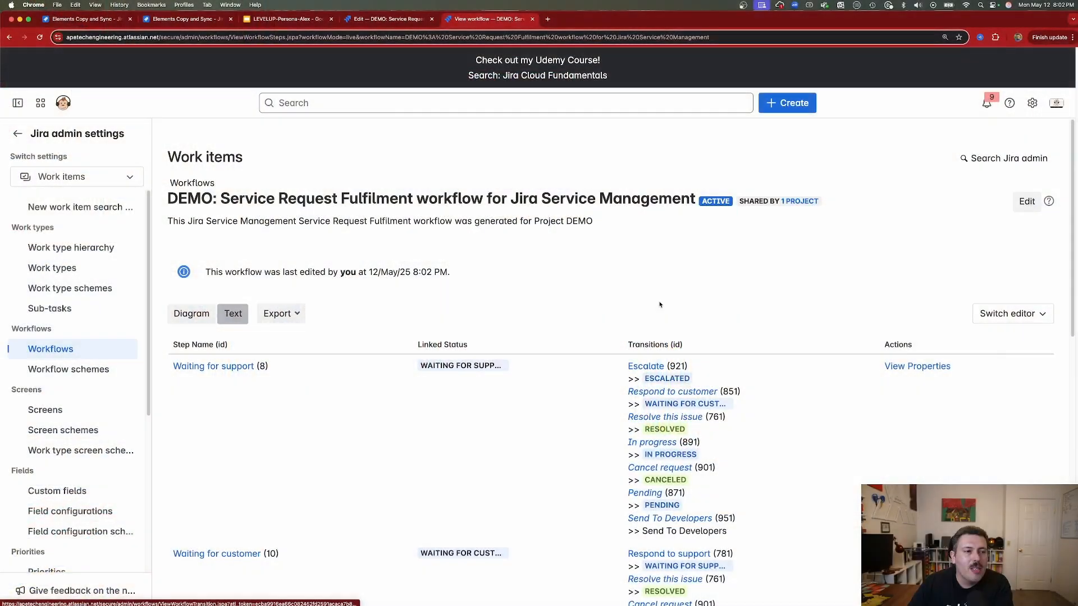
Return to the Demo service project's All open queue and transition DEMO-17 to Send To Developers
click(18, 134)
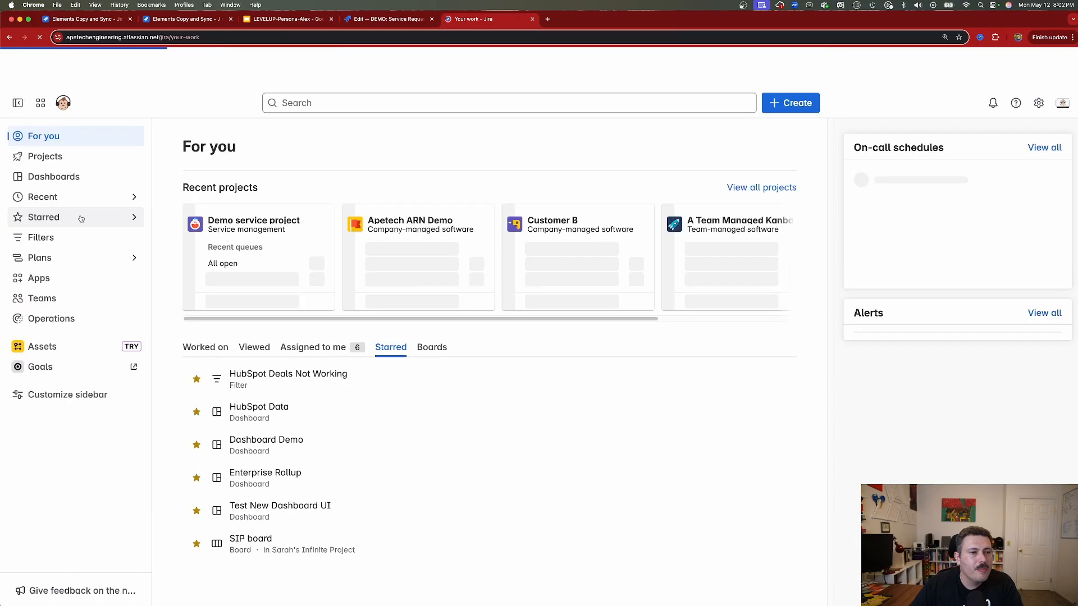
click(247, 226)
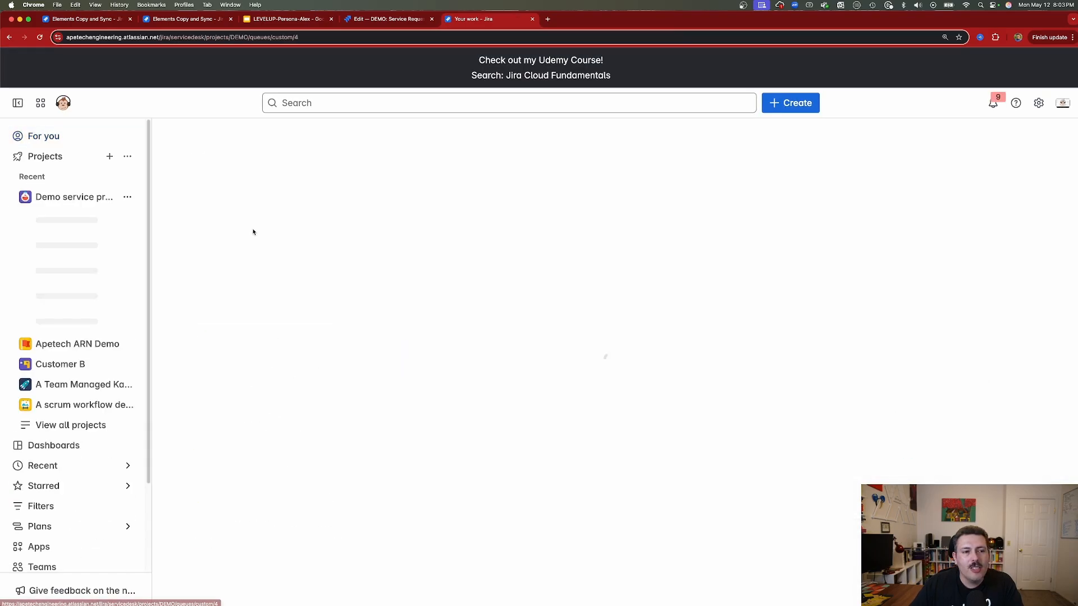
scroll(362, 417, down, 5)
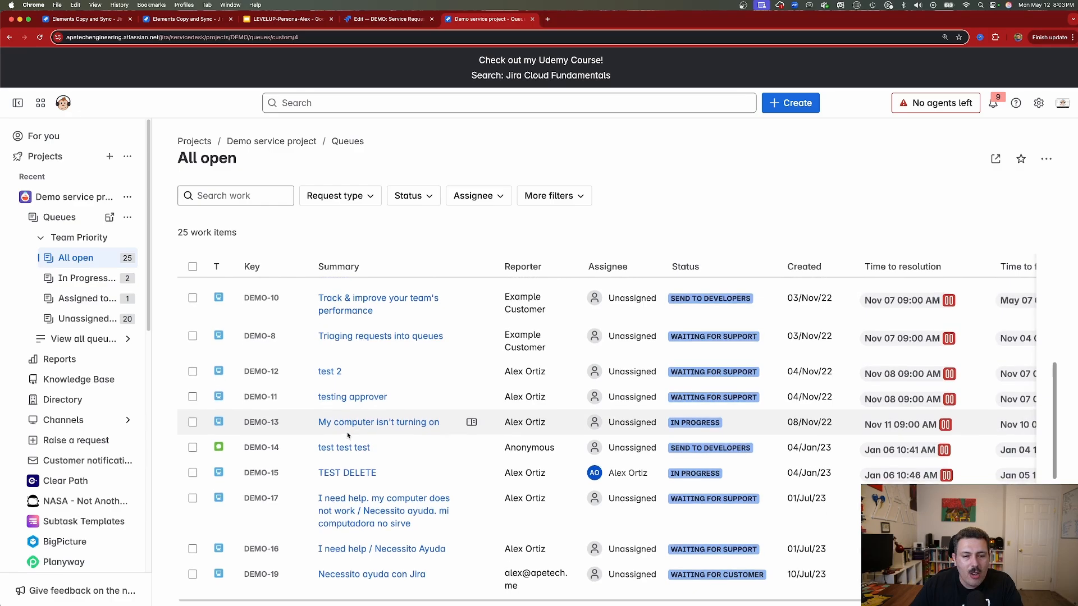
scroll(333, 432, down, 1)
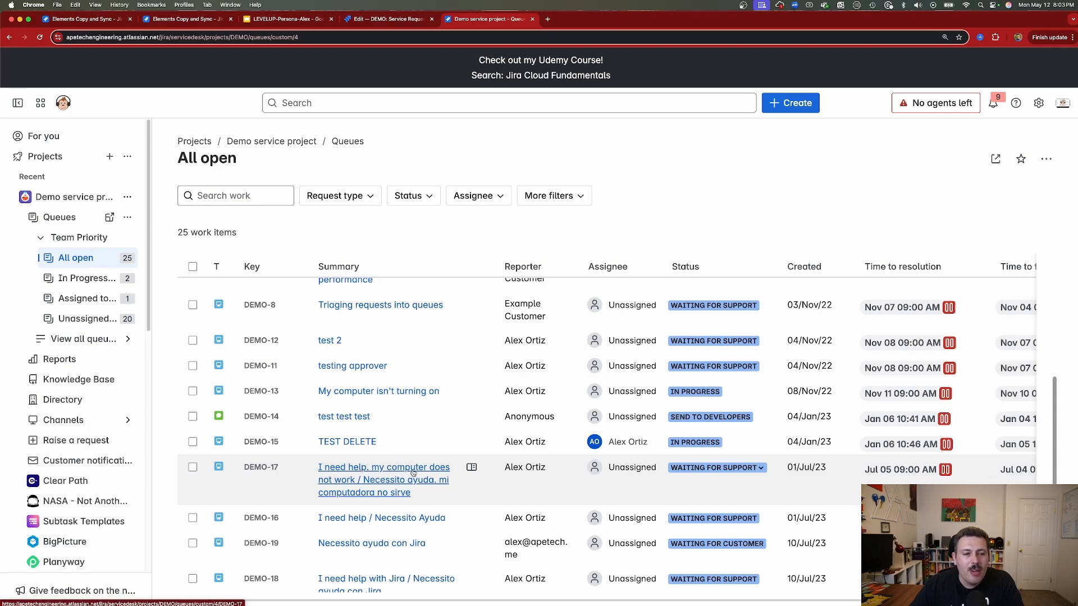
click(714, 470)
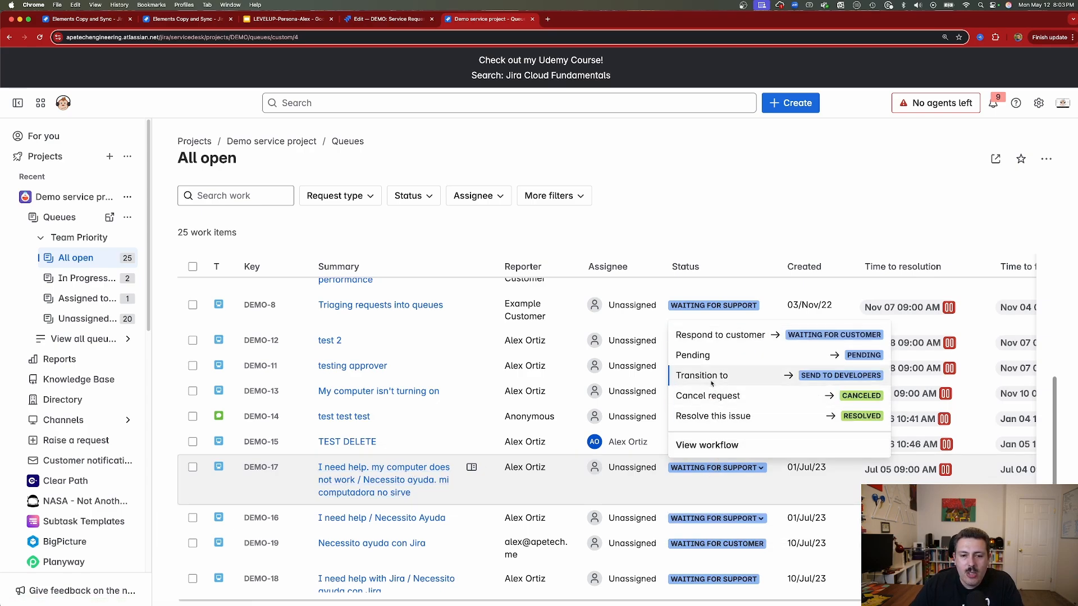
click(711, 384)
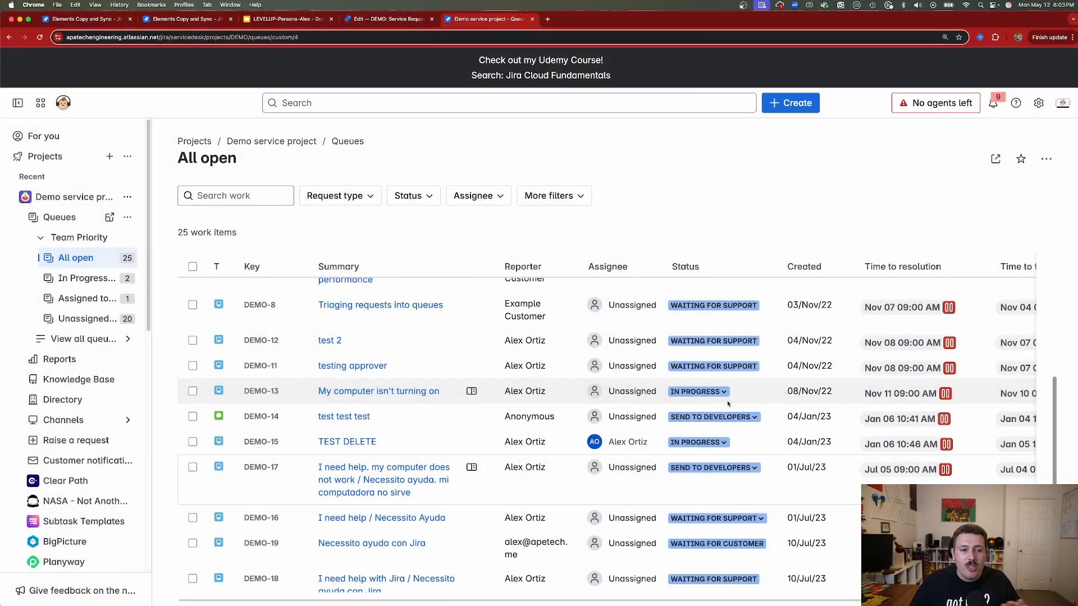
Open DEMO-17 and follow its linked work item to the copied bug AAD-110
click(377, 483)
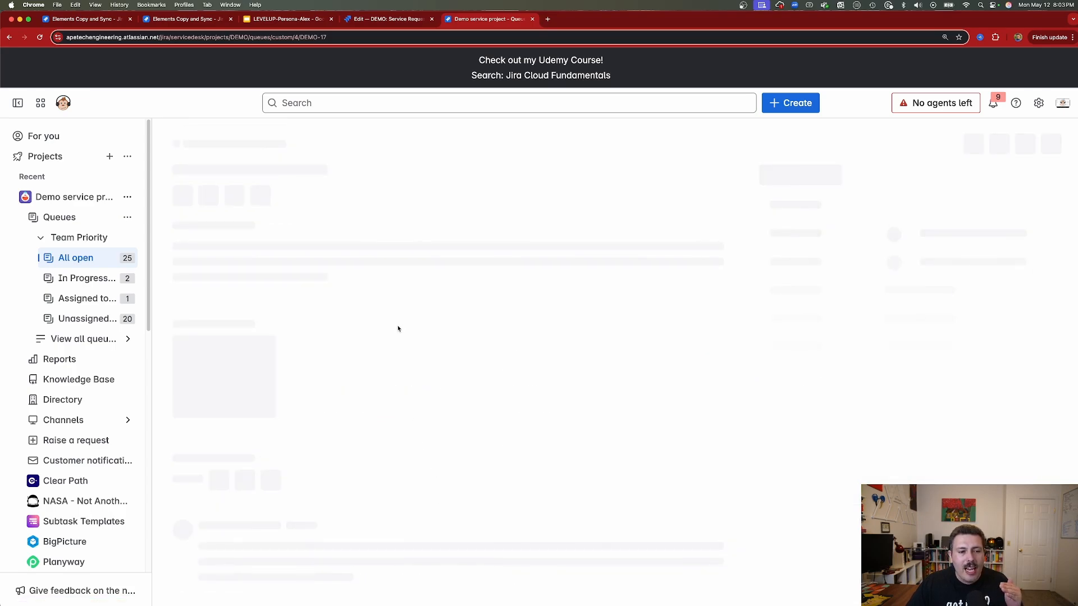
scroll(397, 337, down, 1)
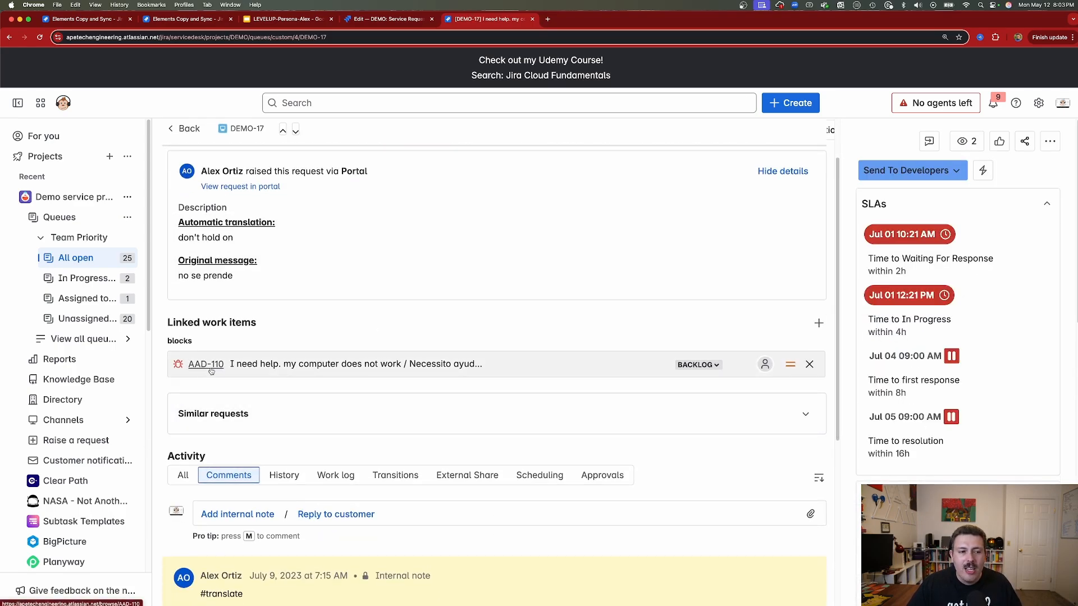
click(230, 366)
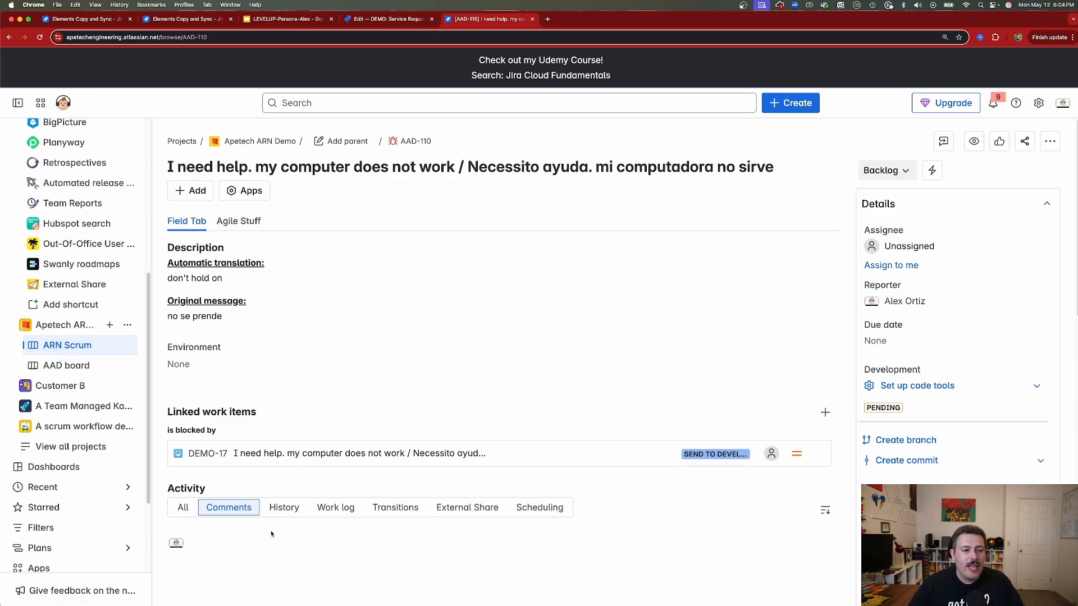
Add the comment "I got this one, I'll take care of it." to AAD-110 and save it
click(256, 530)
click(215, 518)
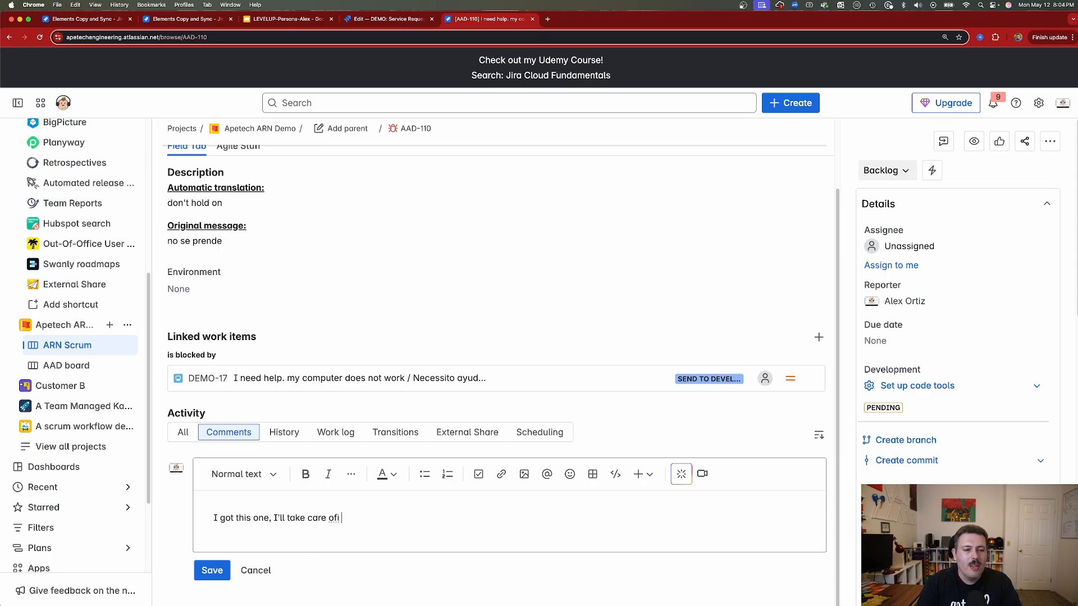
click(218, 575)
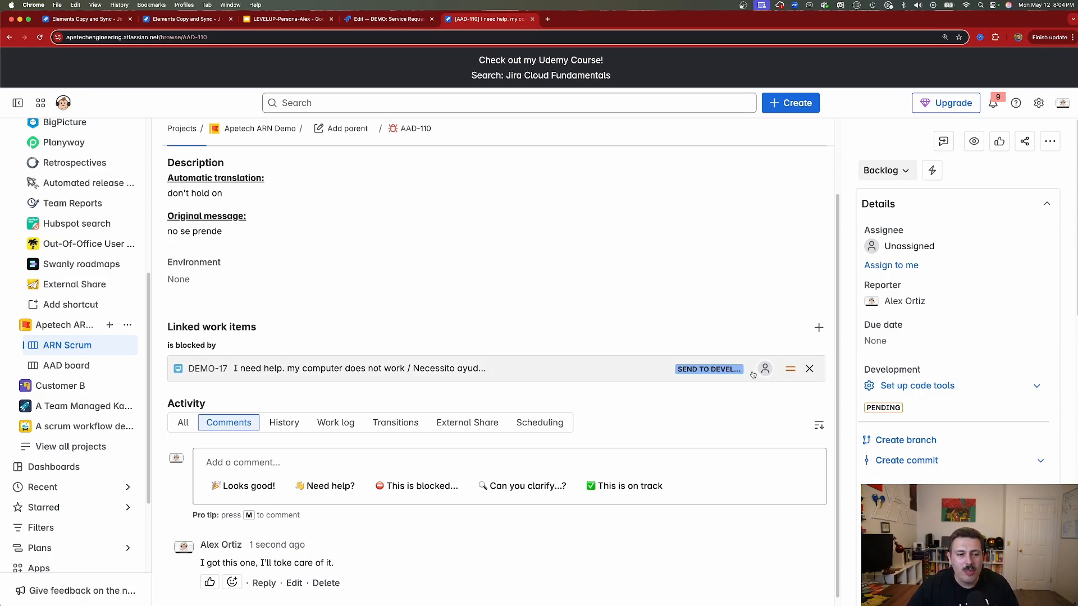
Open the linked request DEMO-17 and examine its comments for the one posted in AAD-110
click(209, 373)
scroll(319, 384, down, 8)
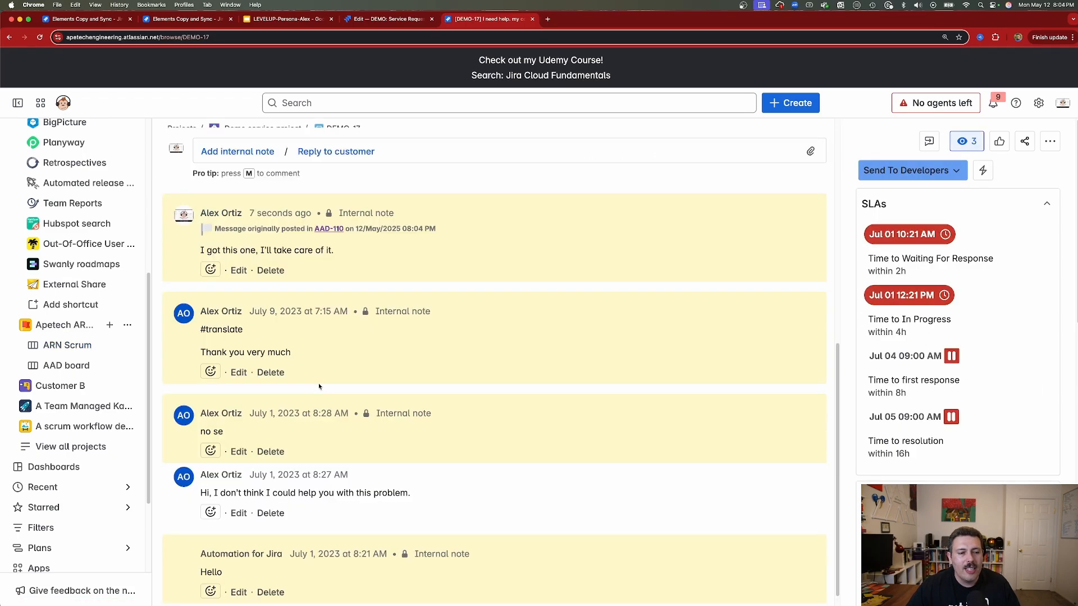
scroll(244, 372, up, 2)
drag(198, 380, 335, 377)
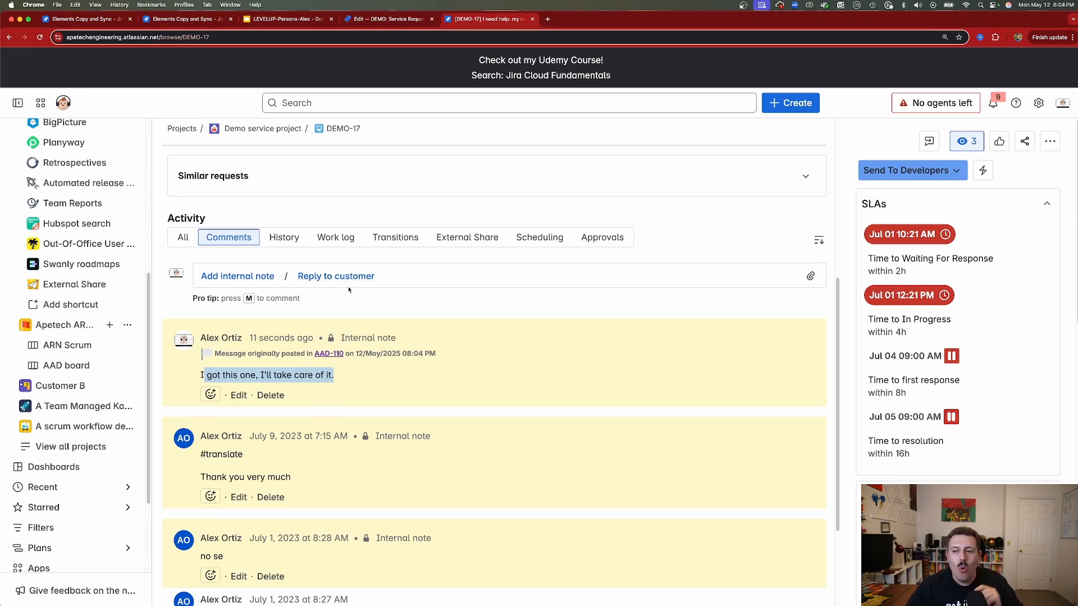
Change the synced internal note on DEMO-17 to a reply to the customer and save it
click(238, 396)
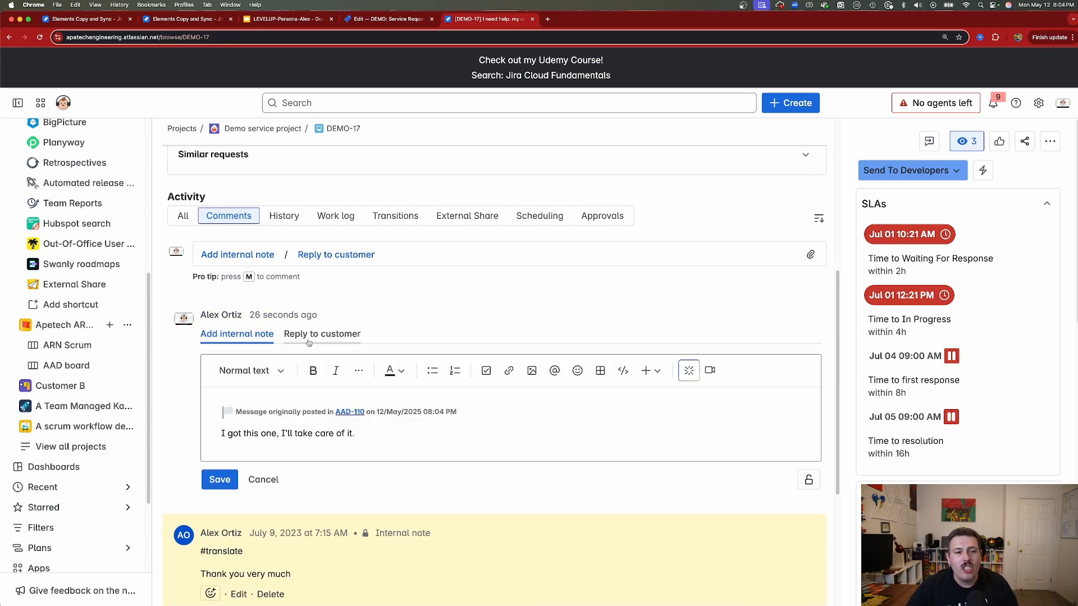
click(337, 333)
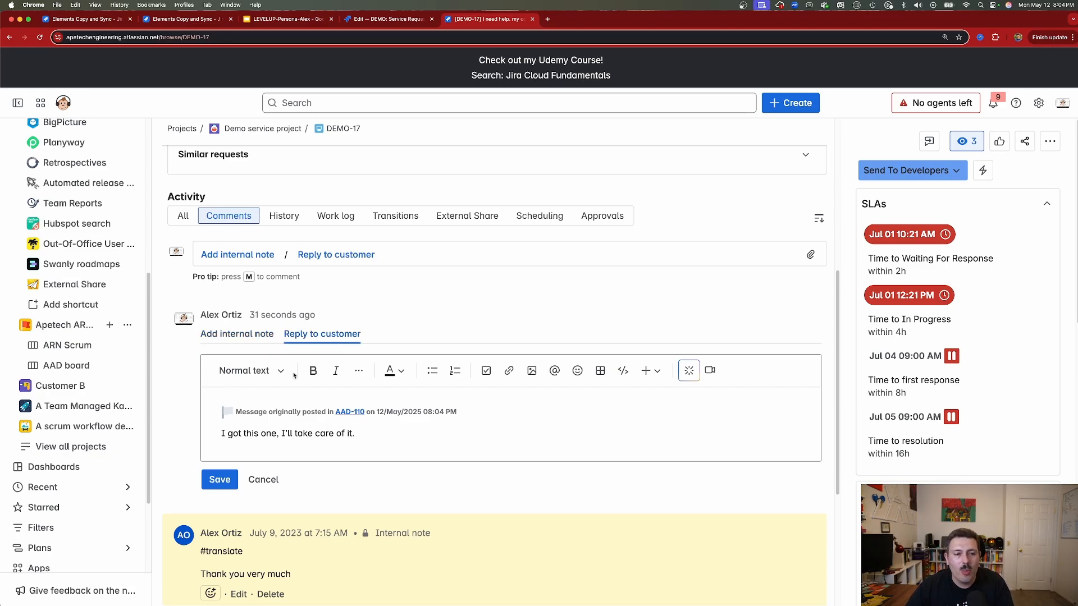
click(219, 480)
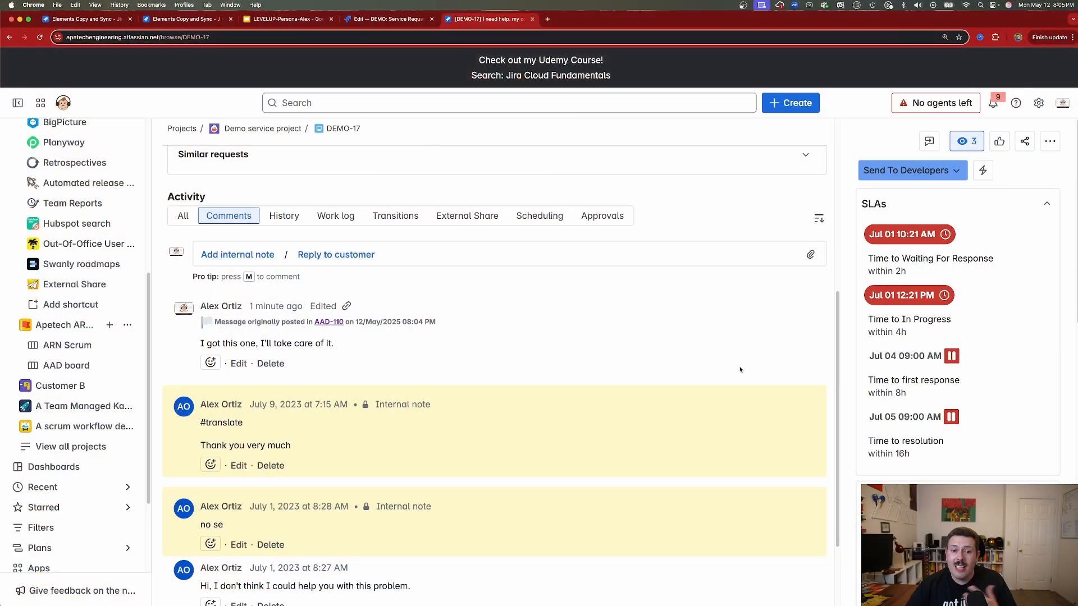
scroll(45, 404, down, 5)
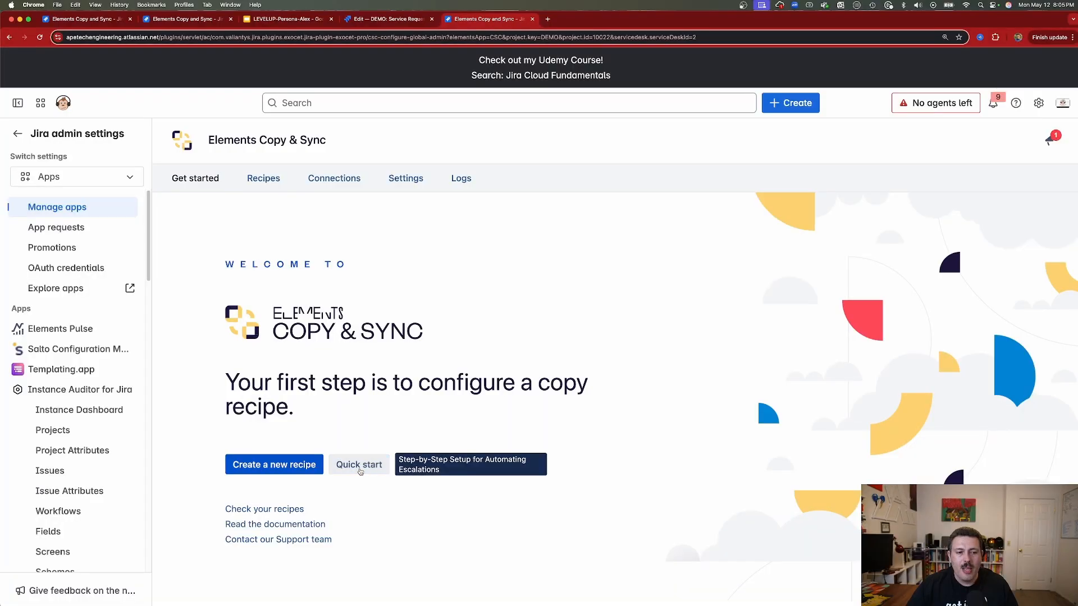
Start the Elements Copy & Sync Quick start and set escalation from Demo service project (DEMO) to Apetech ARN Demo (AAD)
click(360, 465)
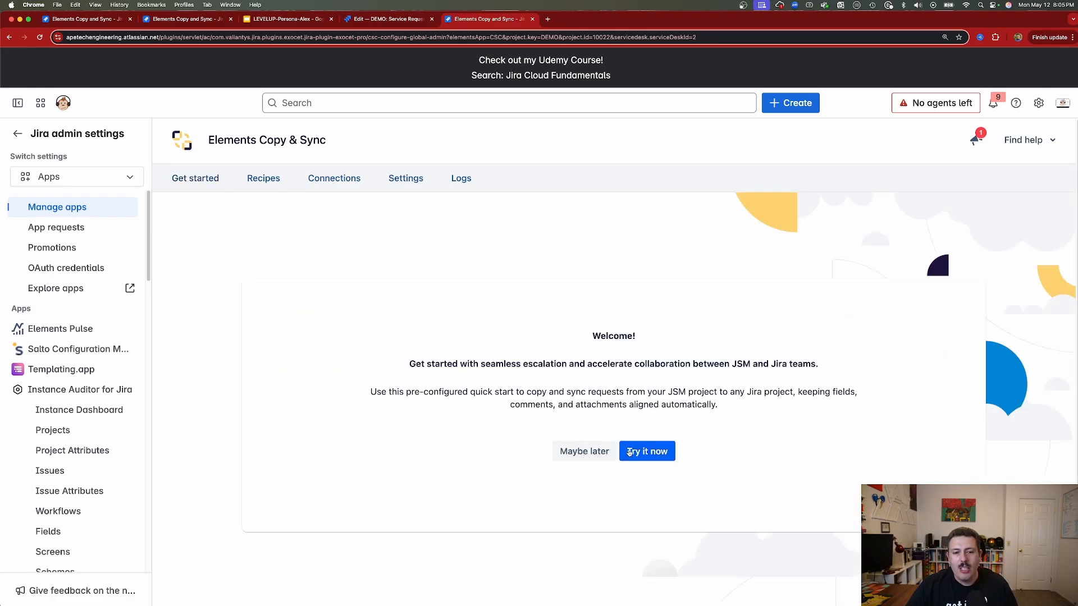
click(633, 454)
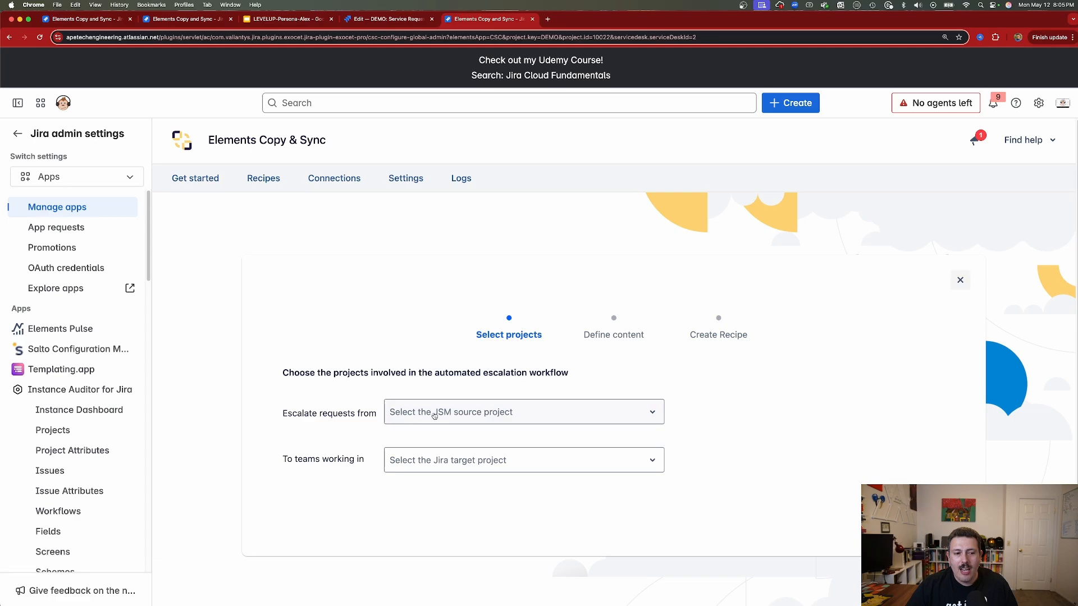
click(440, 415)
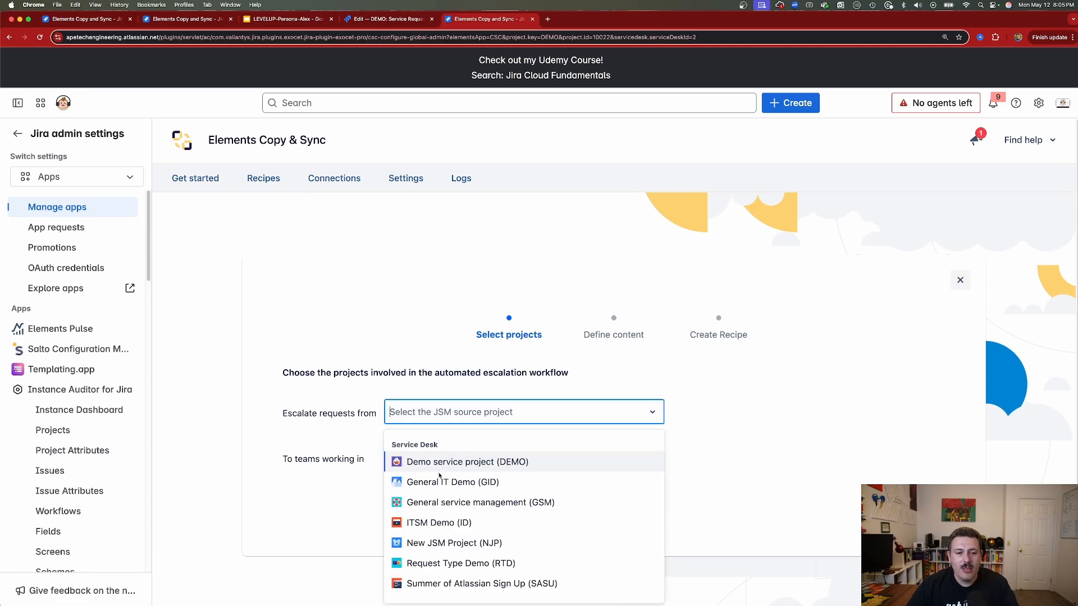
click(451, 461)
click(770, 453)
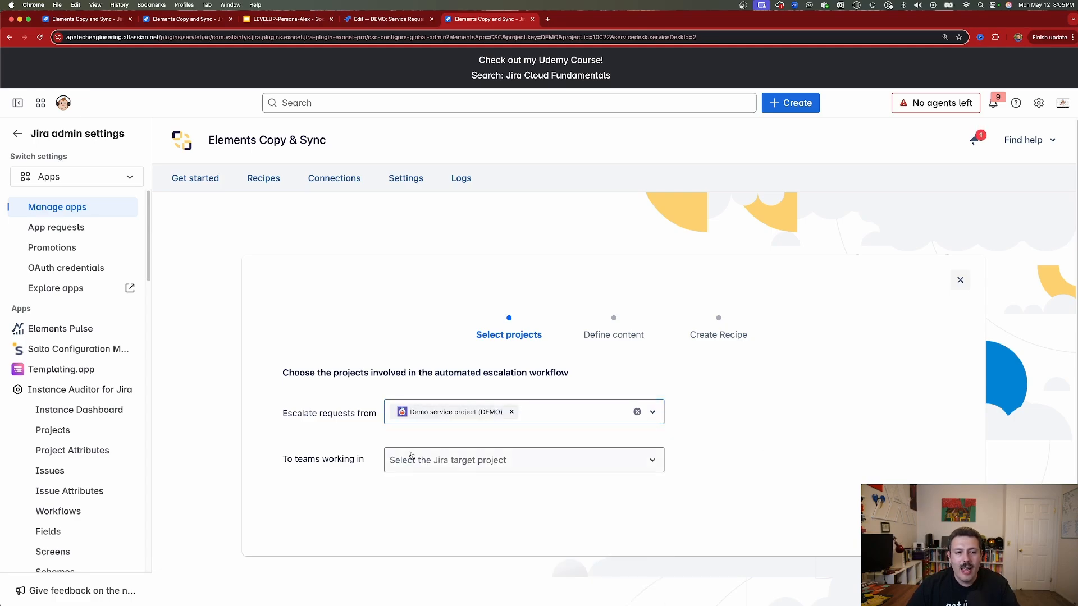
click(449, 459)
click(456, 481)
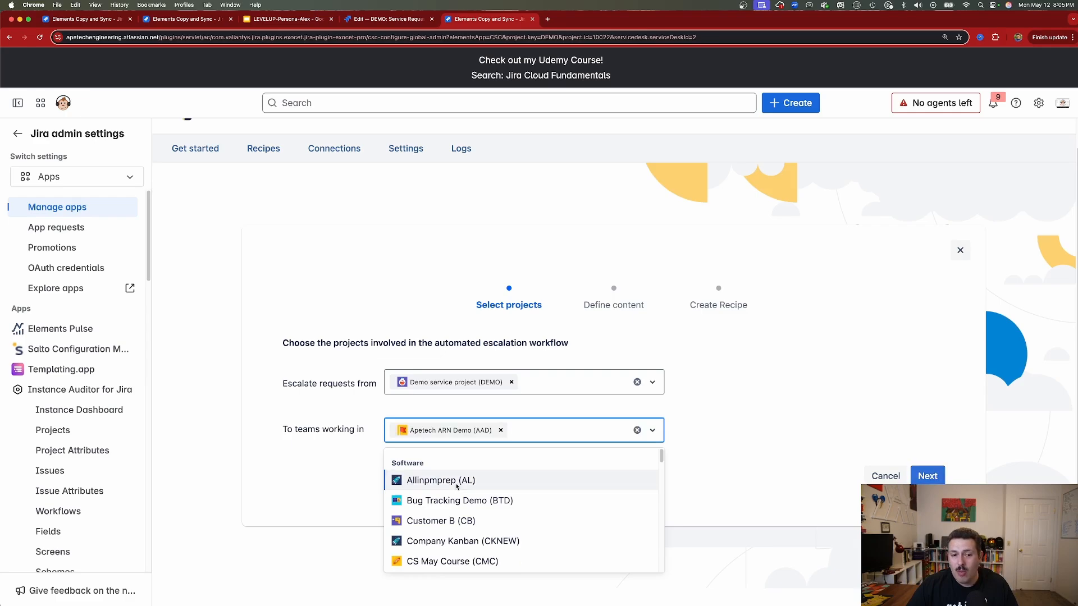
click(813, 466)
click(926, 476)
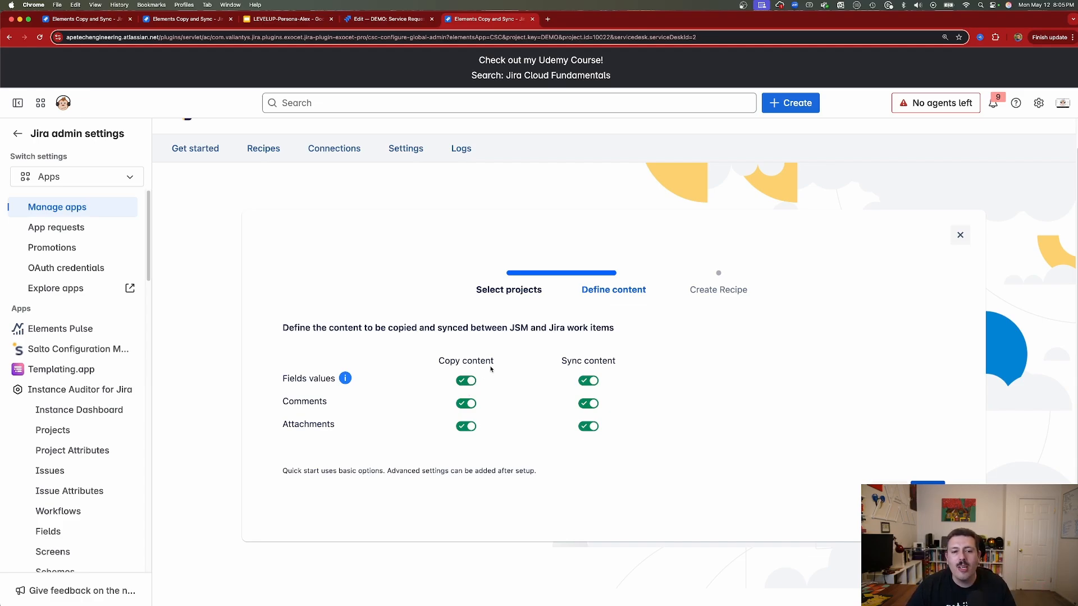
Create the recipe "Issue escalation template" with field values, comments and attachments copied and synced, and postpone testing it
click(927, 491)
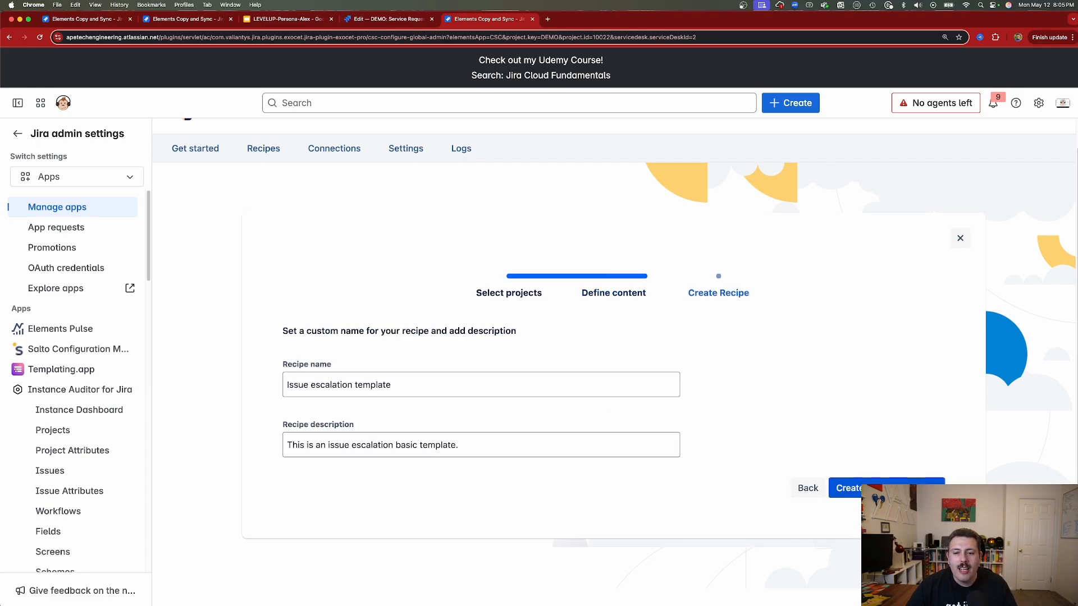
click(390, 376)
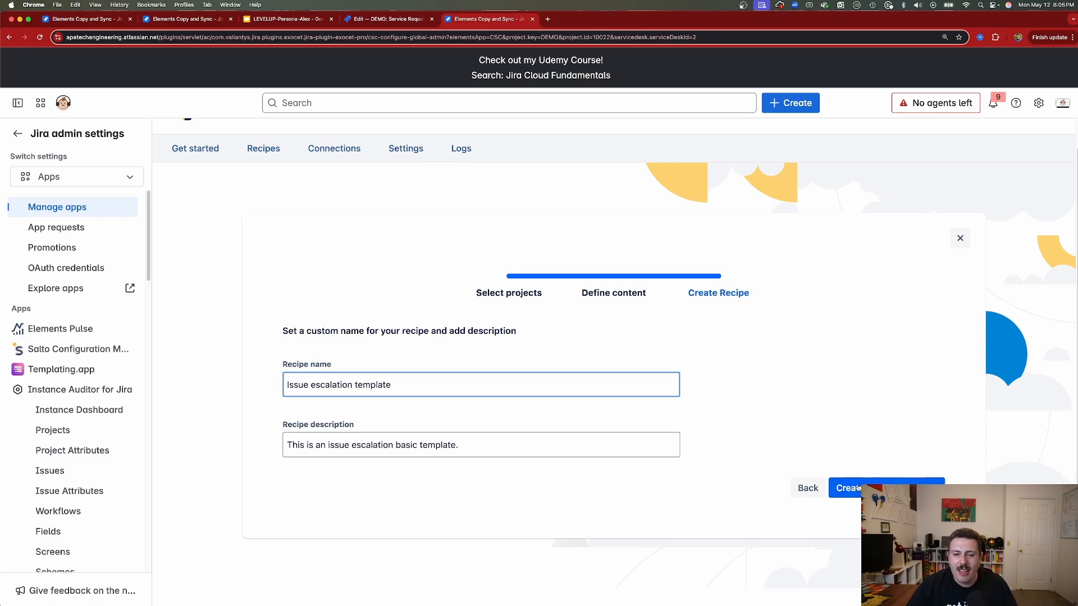
click(876, 488)
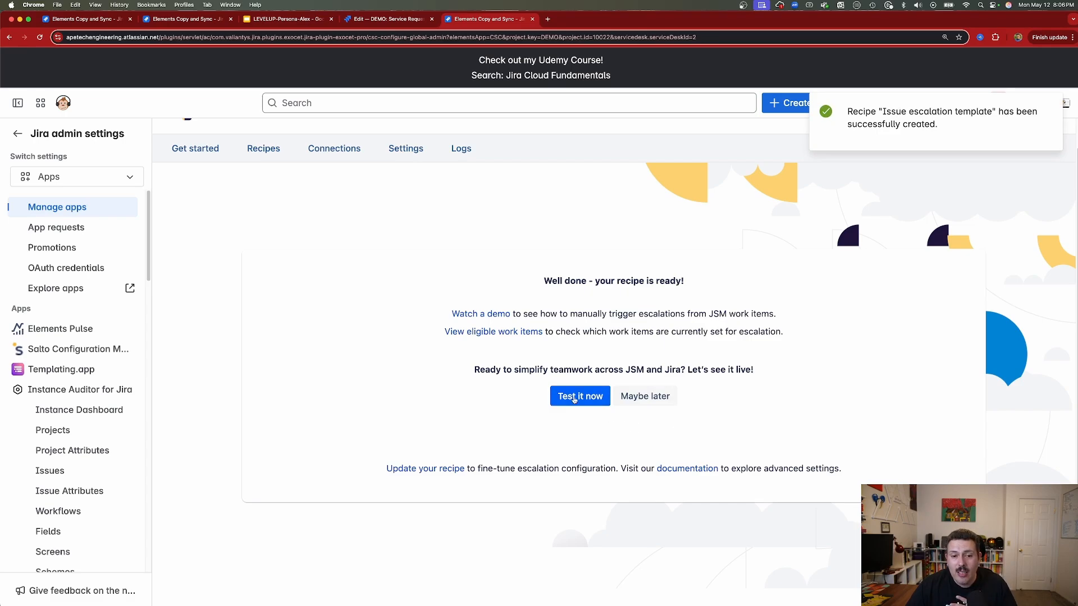
click(664, 400)
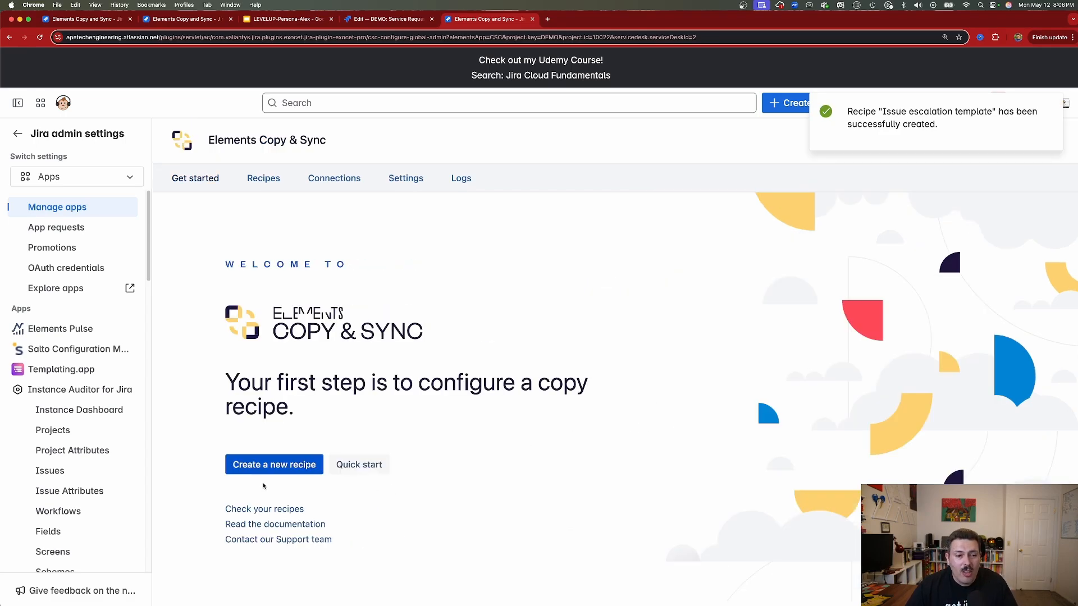
Open the "Issue escalation template" recipe from the recipes list and examine its source, target and created content summary
click(283, 508)
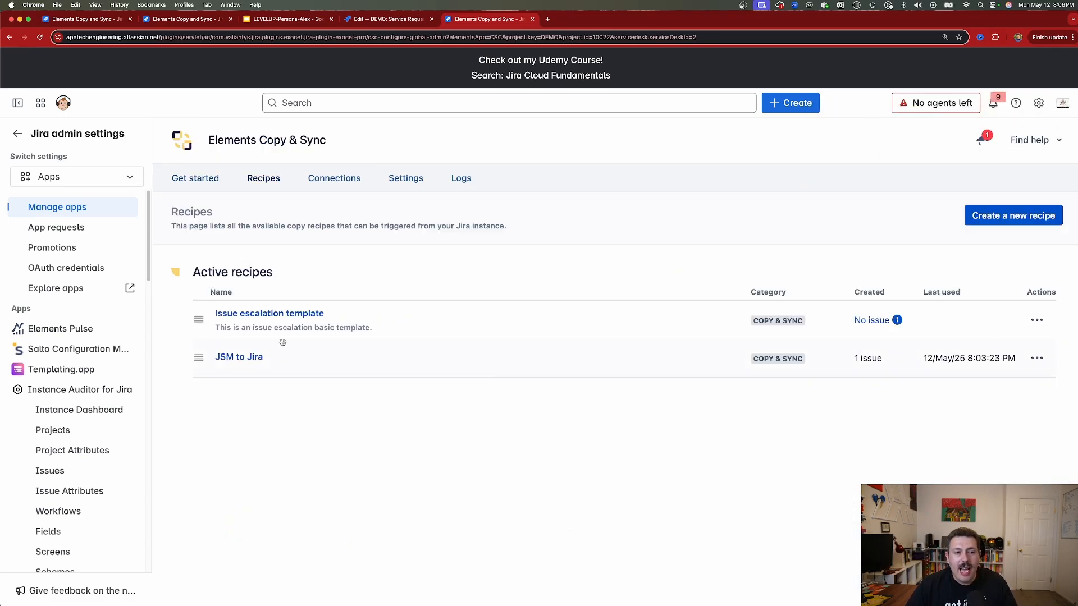
click(250, 316)
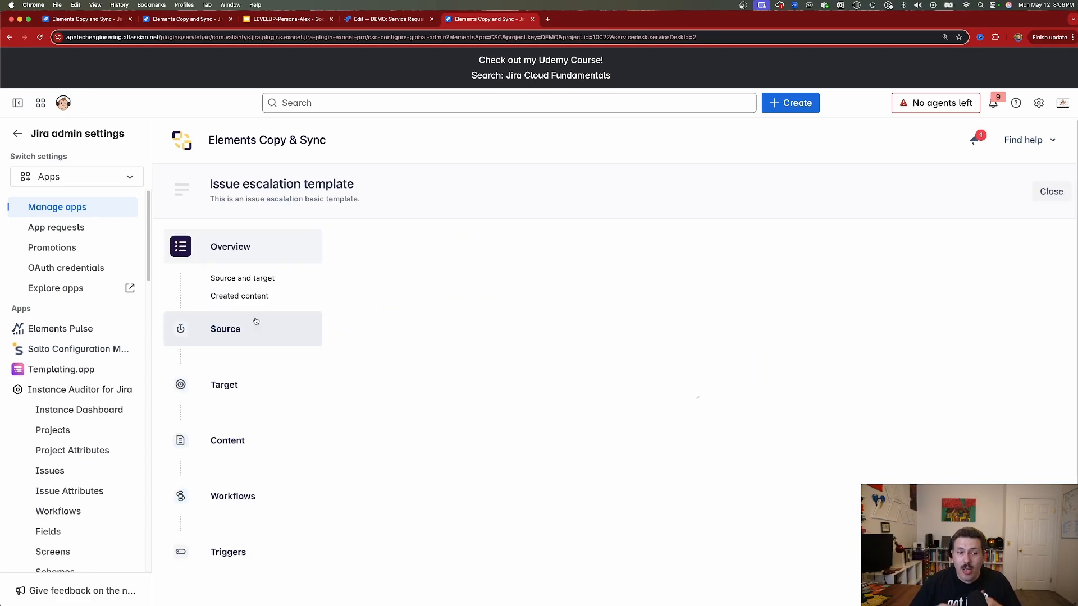
scroll(752, 403, down, 2)
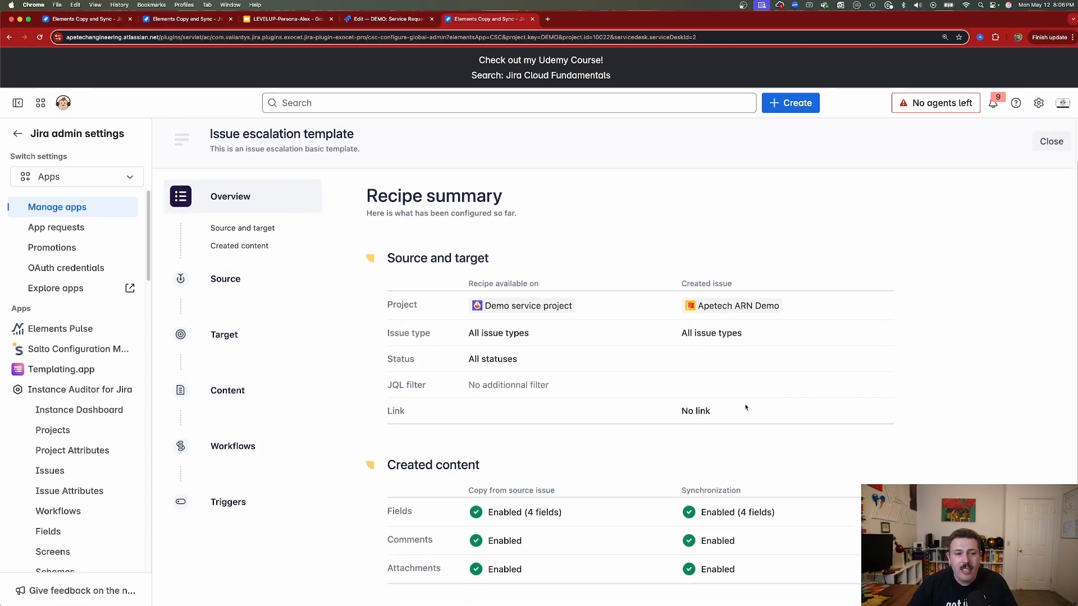
scroll(752, 401, down, 2)
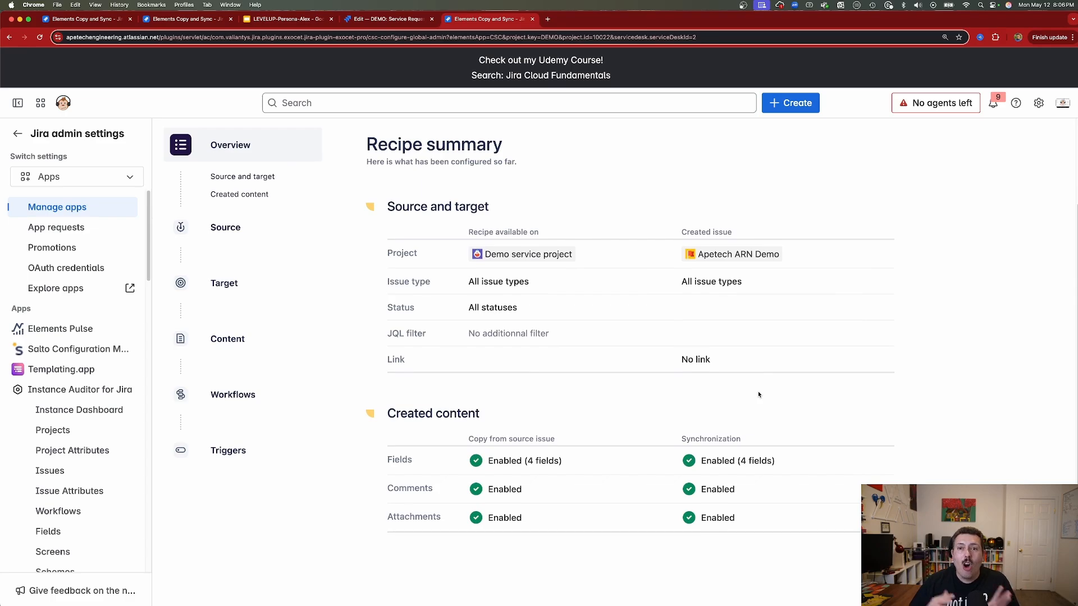